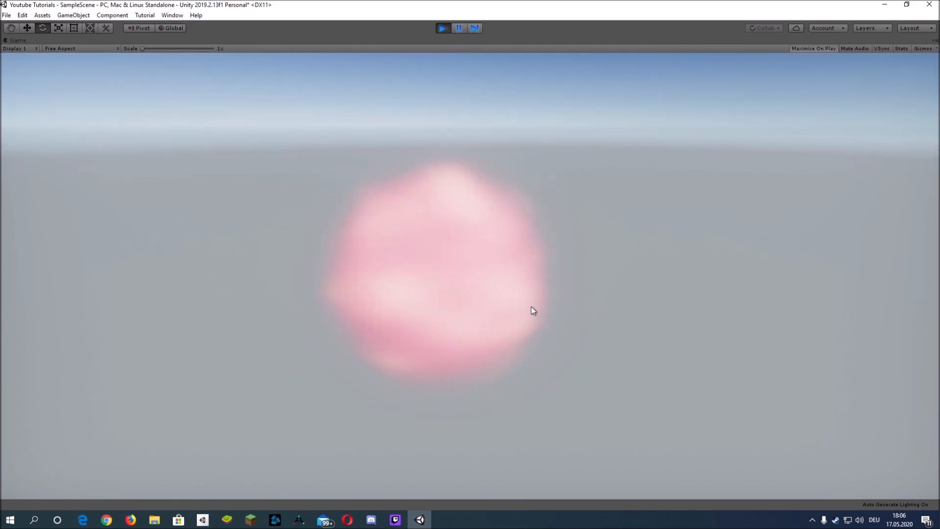
Step: Examine the fluffy ball effect in play mode, and stop playing the scene
click(625, 313)
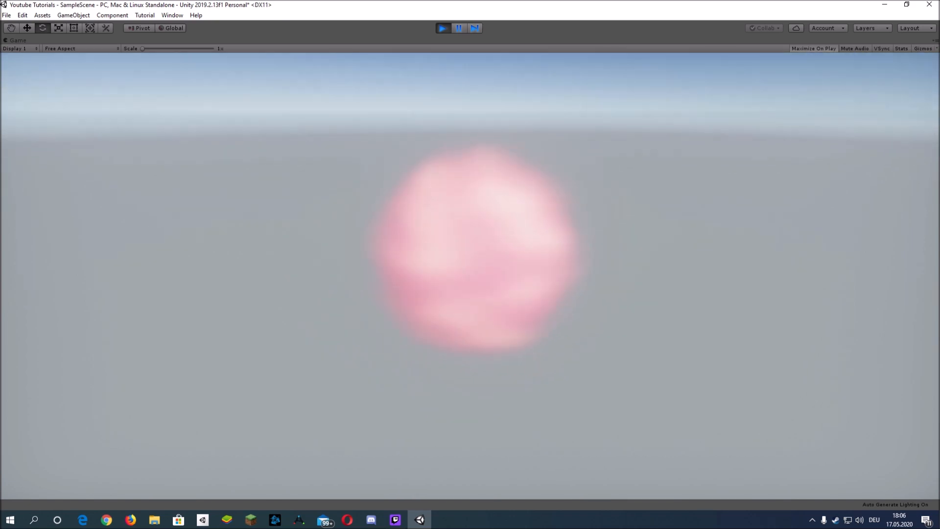
key(Escape)
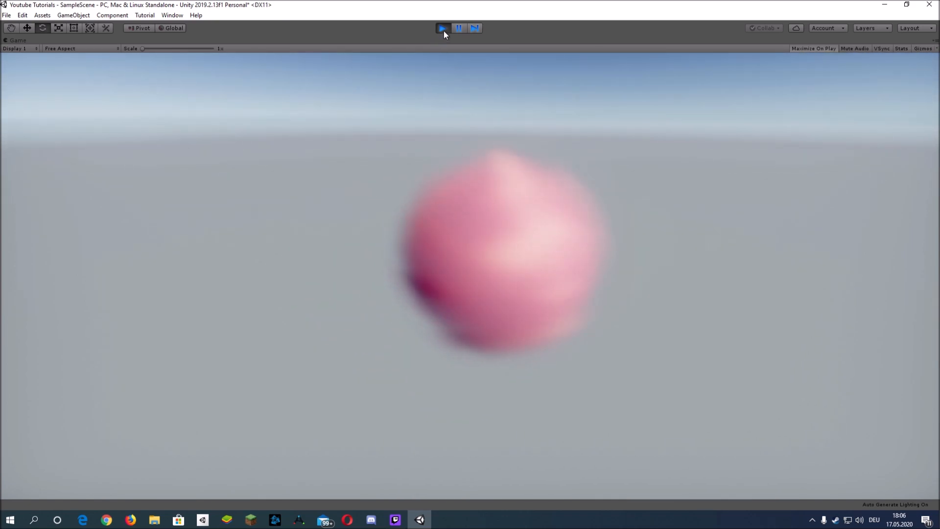
click(444, 31)
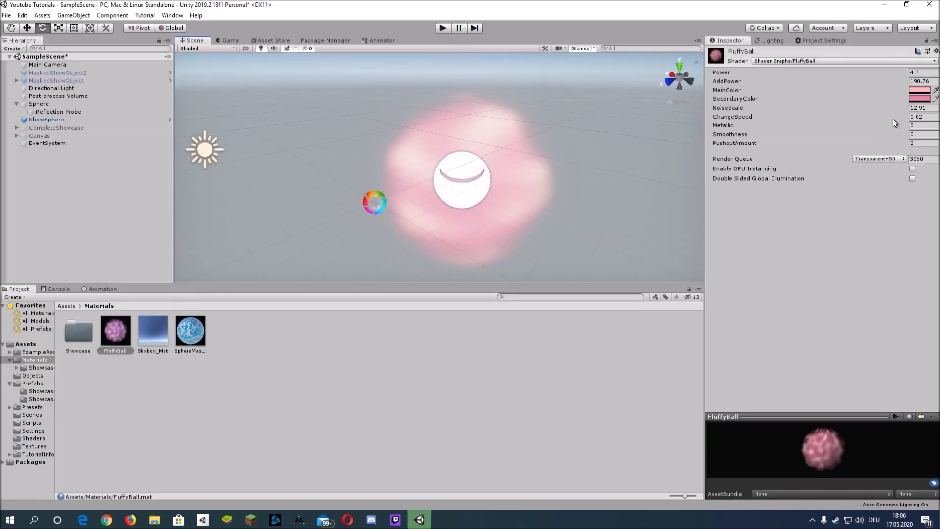
Step: Set the FluffyBall material's ChangeSpeed to 0.08 and preview the faster movement in play mode
drag(903, 116, 906, 116)
alt+drag(528, 206, 539, 193)
click(443, 28)
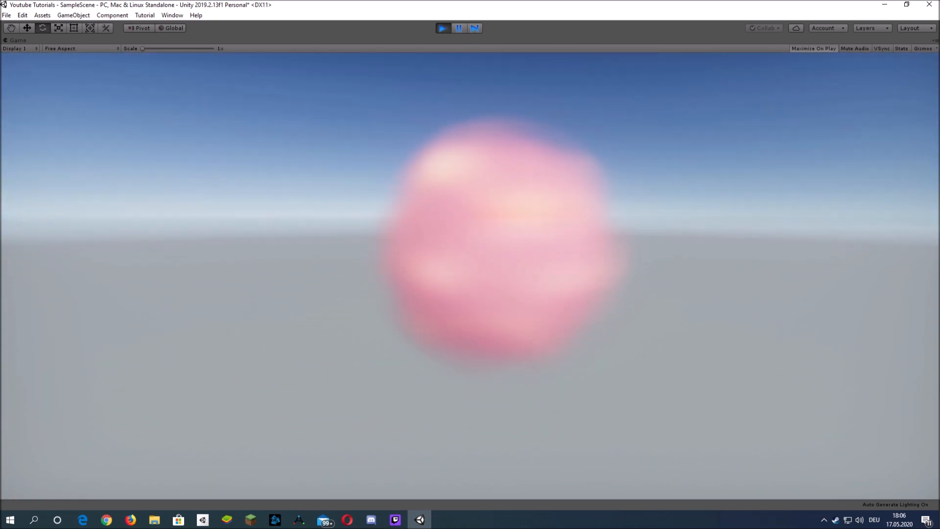
key(Escape)
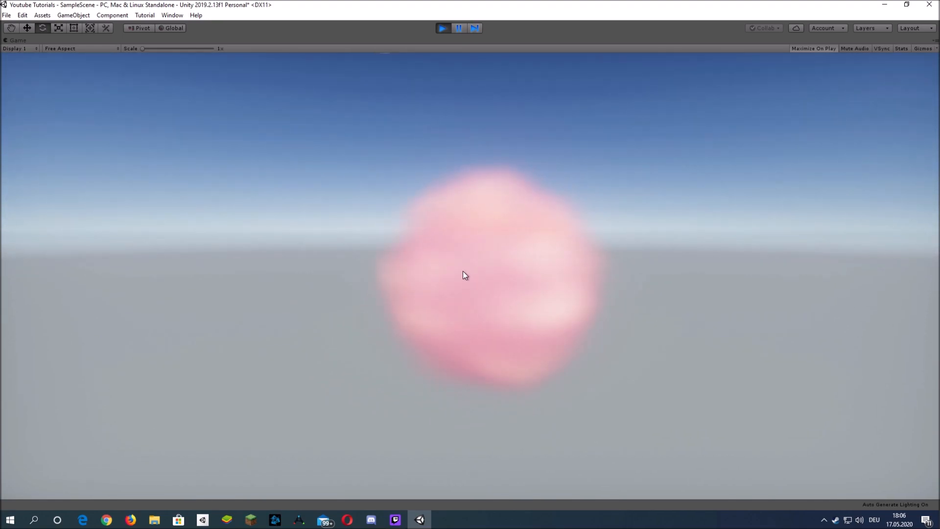
click(443, 28)
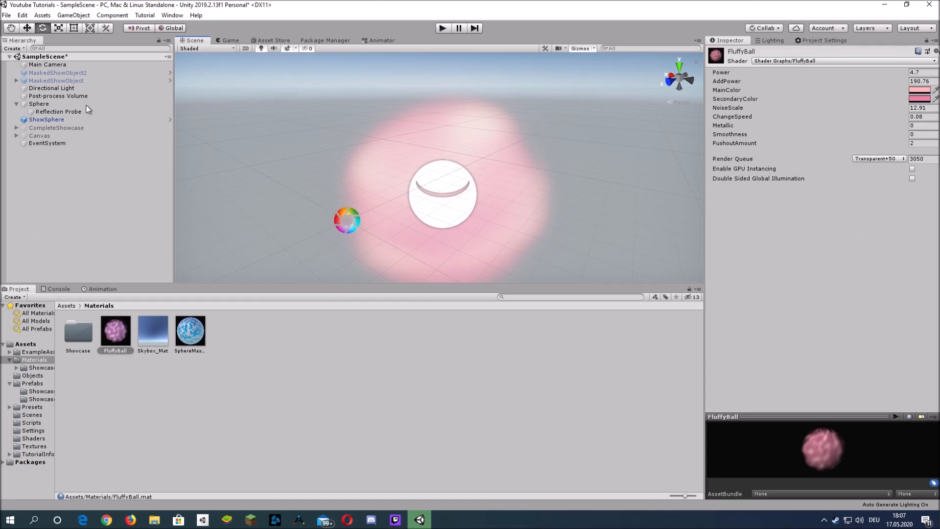
Step: Inspect the Sphere object's outline around the fluffy effect and the scene's gizmo options, and deselect the sphere
click(87, 104)
alt+drag(363, 155, 504, 196)
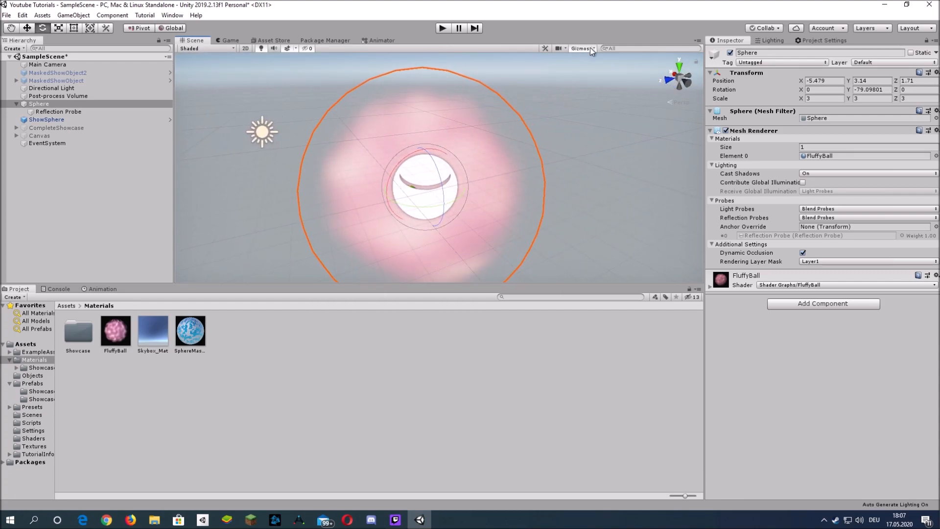
click(589, 48)
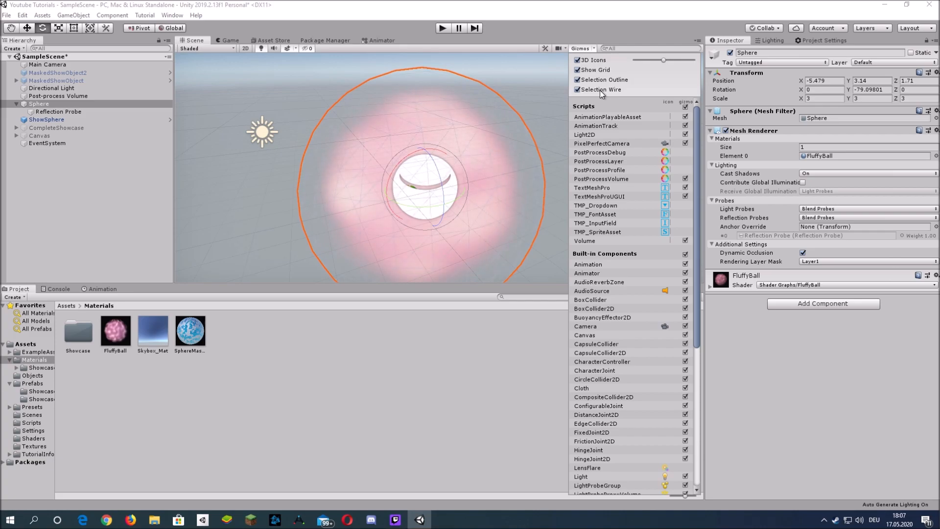
click(450, 183)
alt+drag(450, 183, 426, 250)
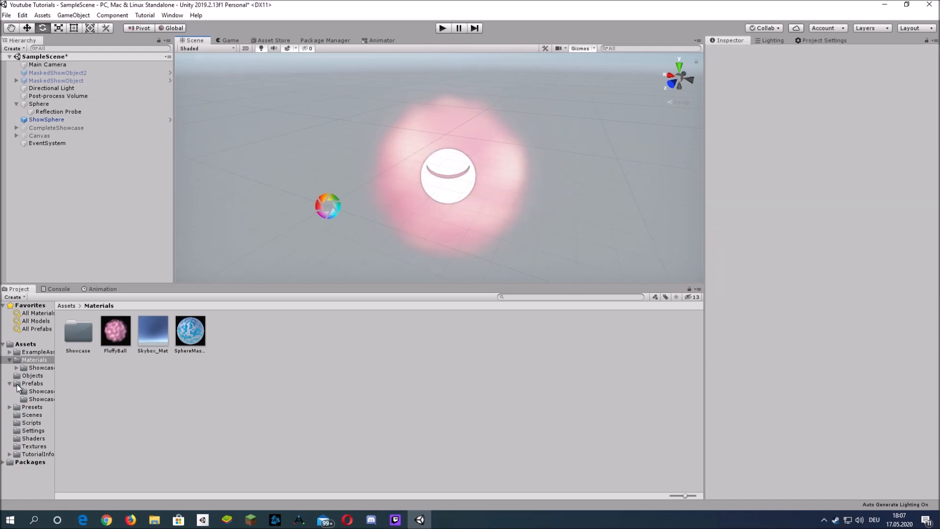
Step: Create a PBR Graph shader named FluffBall in the Shaders folder
click(38, 435)
right_click(205, 360)
mouse_move(268, 128)
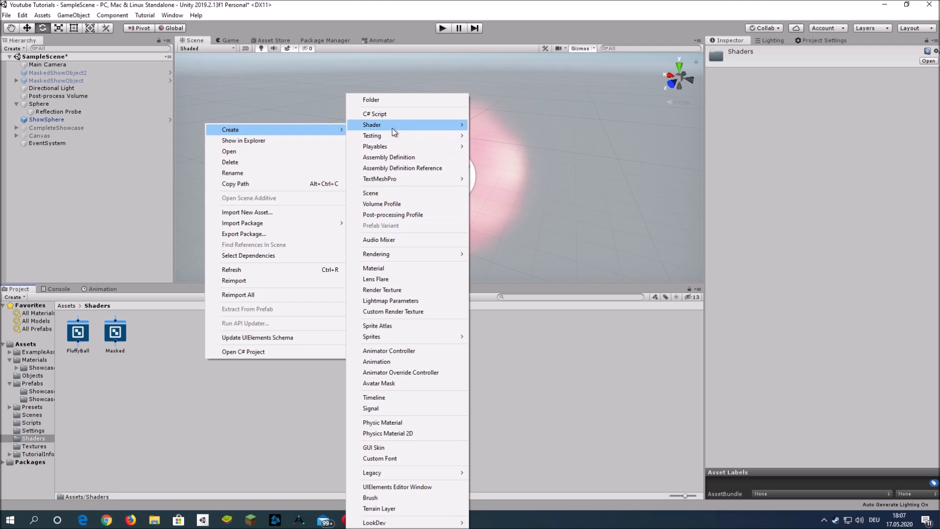
mouse_move(392, 126)
click(507, 193)
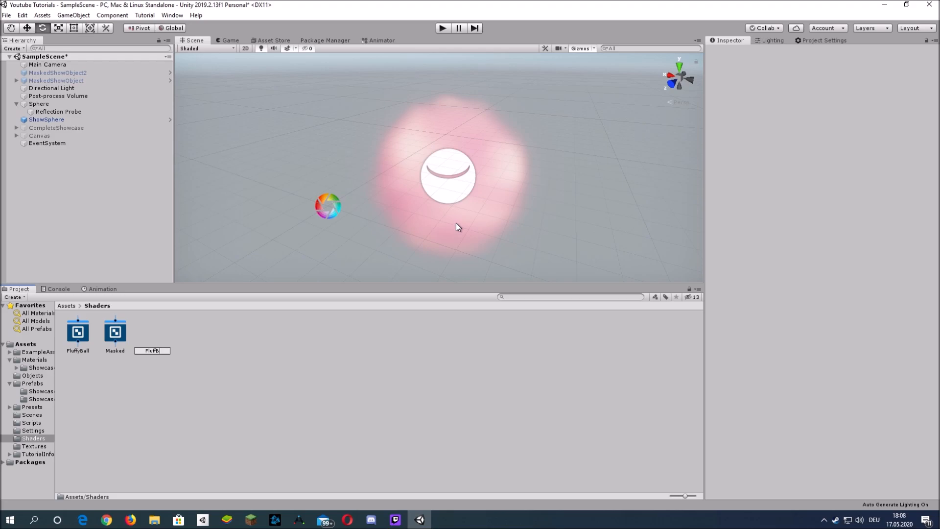
key(Return)
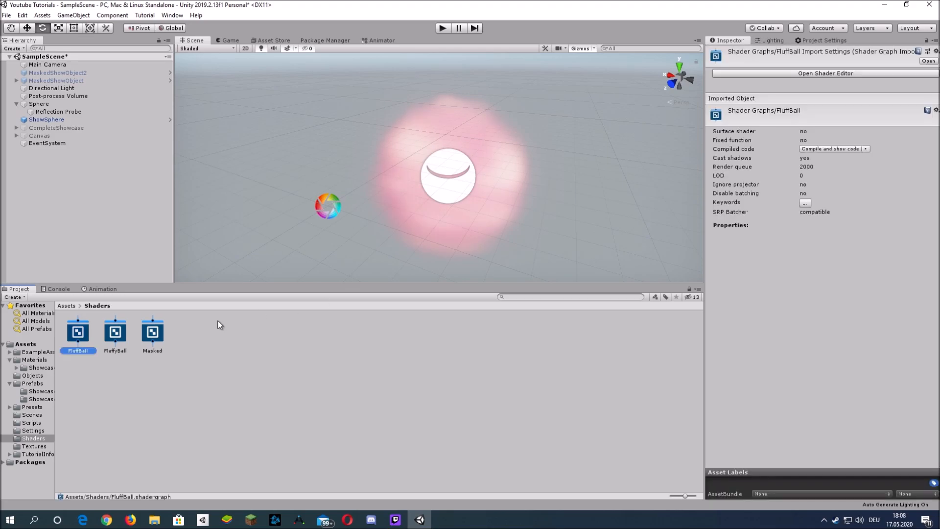
Step: Create a material from the FluffBall shader and name it Fluffball
right_click(72, 343)
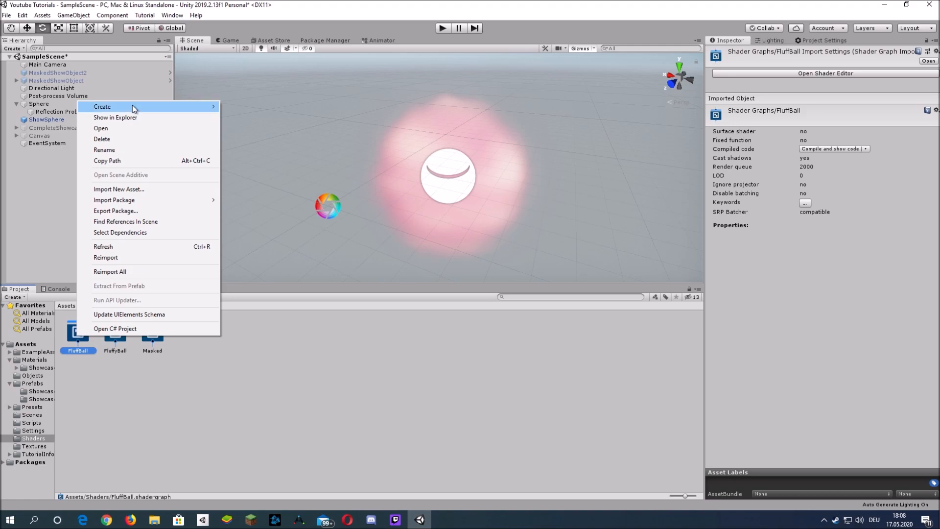
mouse_move(133, 105)
click(263, 268)
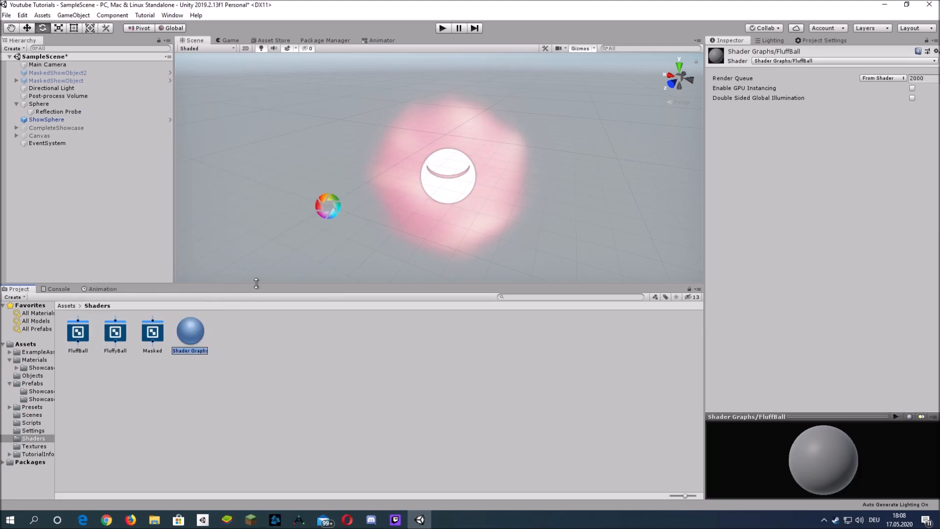
text(Fluffball)
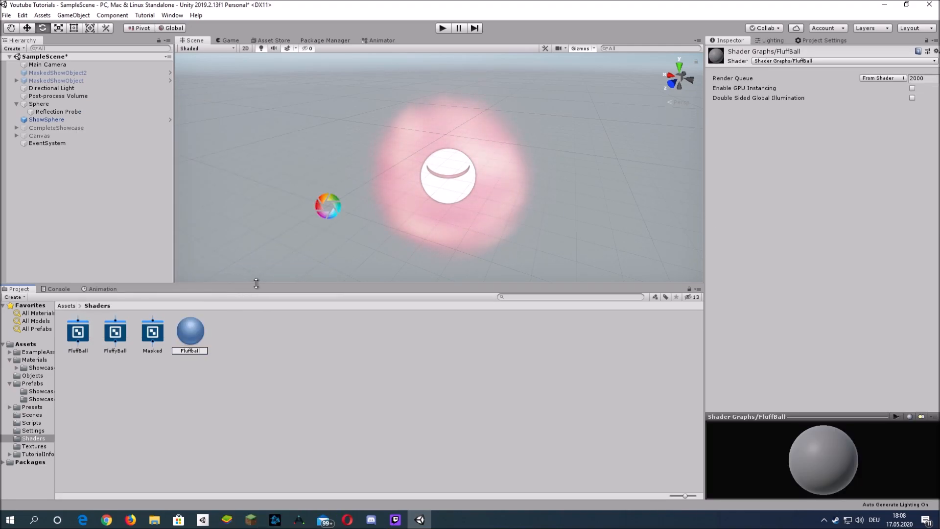
key(Return)
Step: Move the Fluffball material into the Materials folder and apply it to the sphere in the scene
drag(115, 331, 36, 364)
click(34, 360)
drag(118, 338, 500, 192)
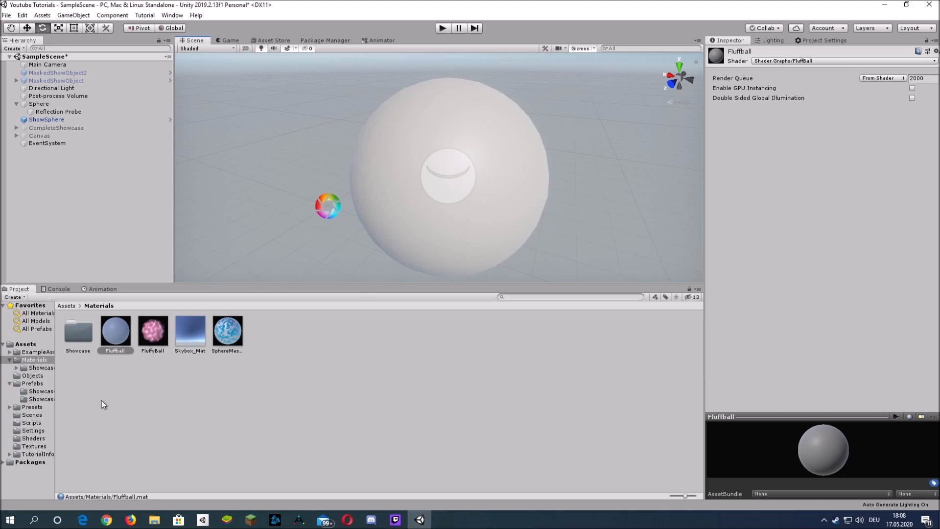
alt+drag(294, 259, 367, 218)
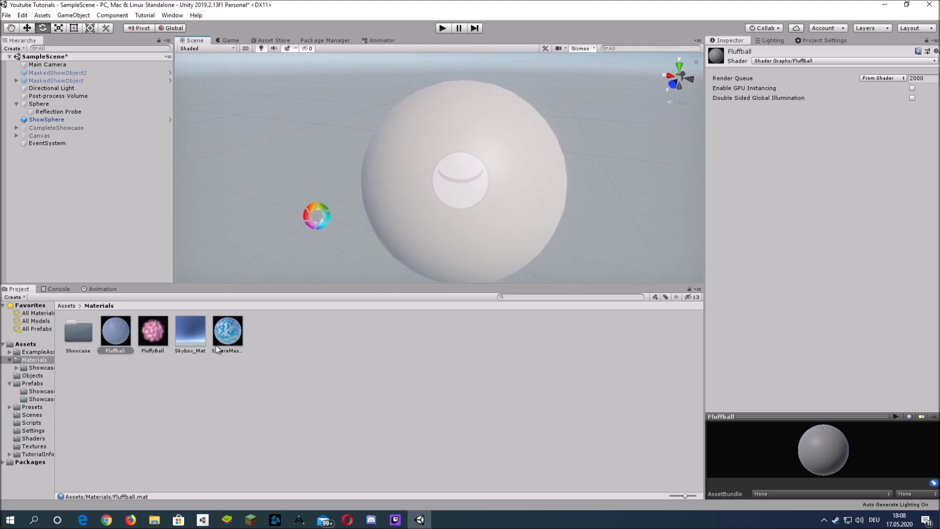
Step: Open the FluffBall shader graph from the Shaders folder and maximize its editor window
click(34, 438)
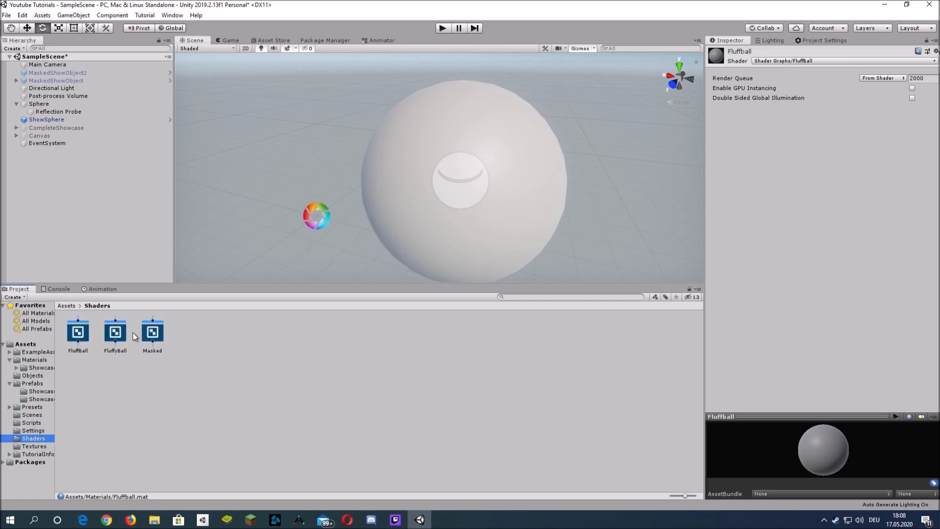
click(79, 341)
double_click(80, 341)
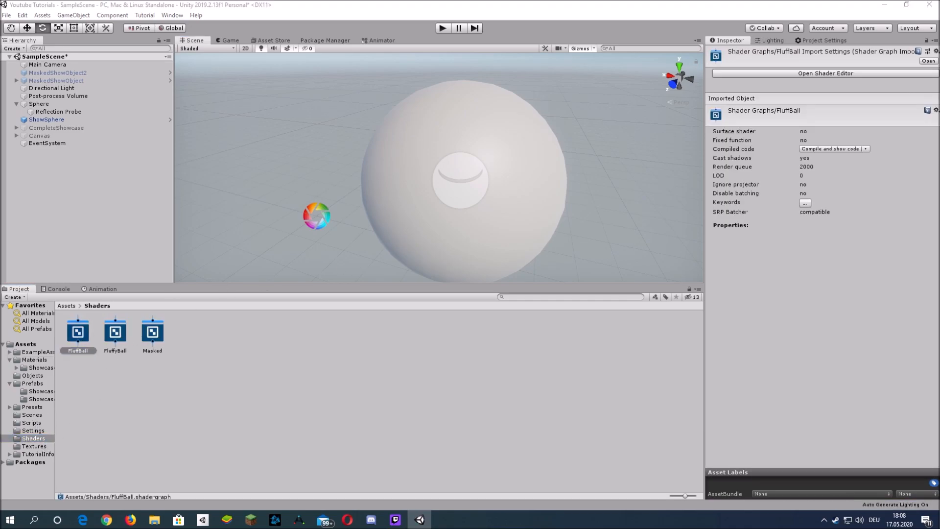
drag(0, 83, 784, 1)
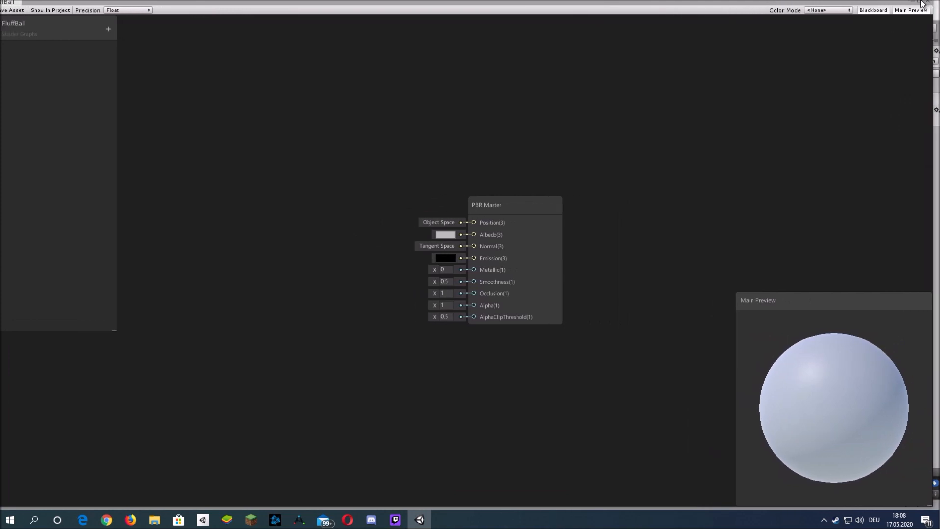
drag(922, 3, 931, 7)
middle_drag(353, 246, 483, 254)
middle_drag(327, 173, 335, 195)
middle_drag(431, 213, 361, 201)
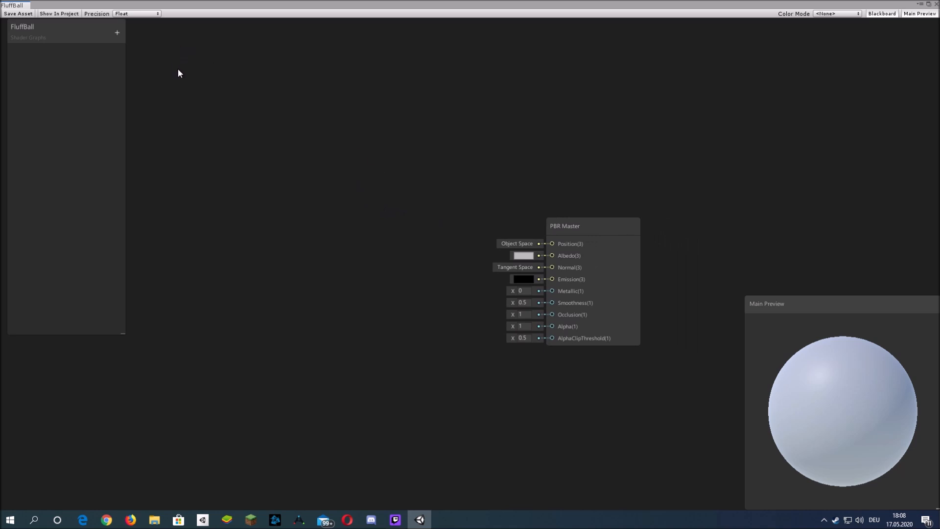
Step: Add a Gradient Noise node to the graph, ahead of the PBR Master node
click(117, 34)
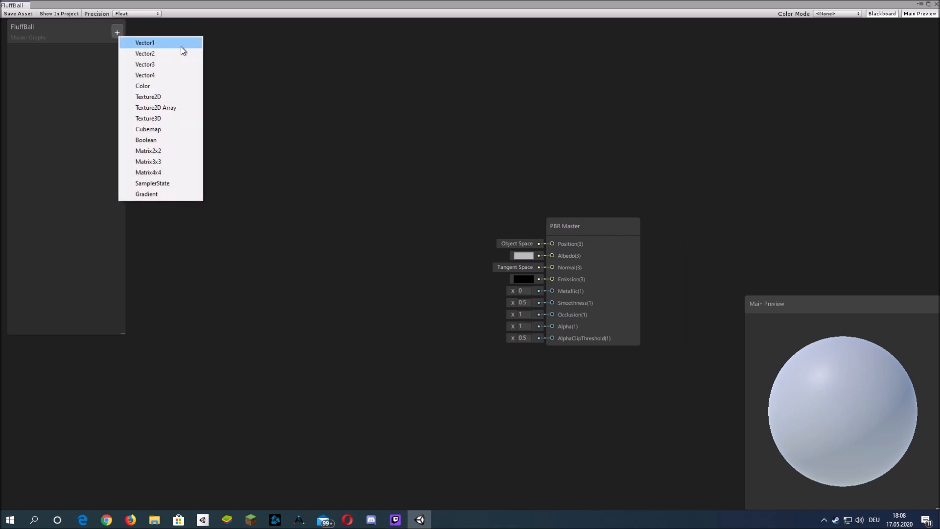
click(176, 42)
right_click(270, 126)
click(274, 130)
text(grad)
key(Down)
key(Return)
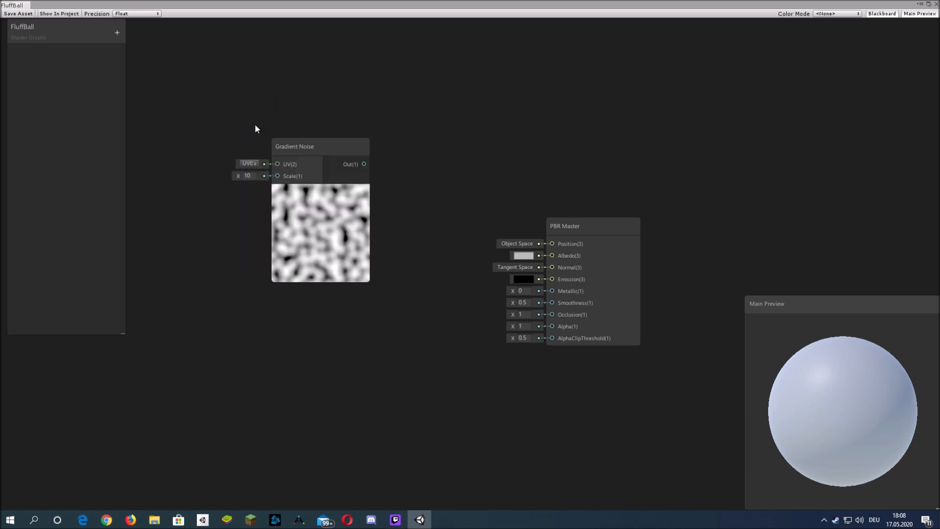
Step: Add a Vector1 property NoiseScale with default 20 and connect it to the Gradient Noise node's Scale input
middle_drag(338, 119, 421, 109)
click(116, 32)
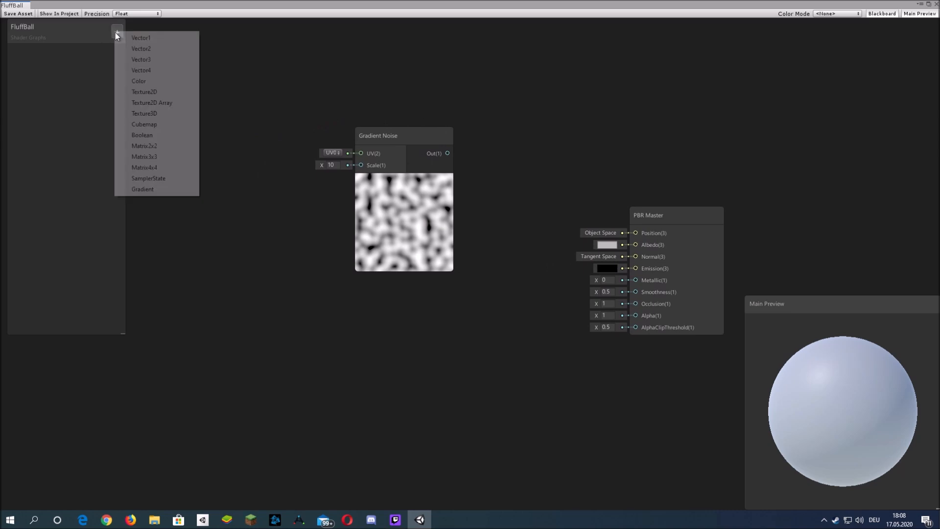
click(148, 37)
text(NoiseScale)
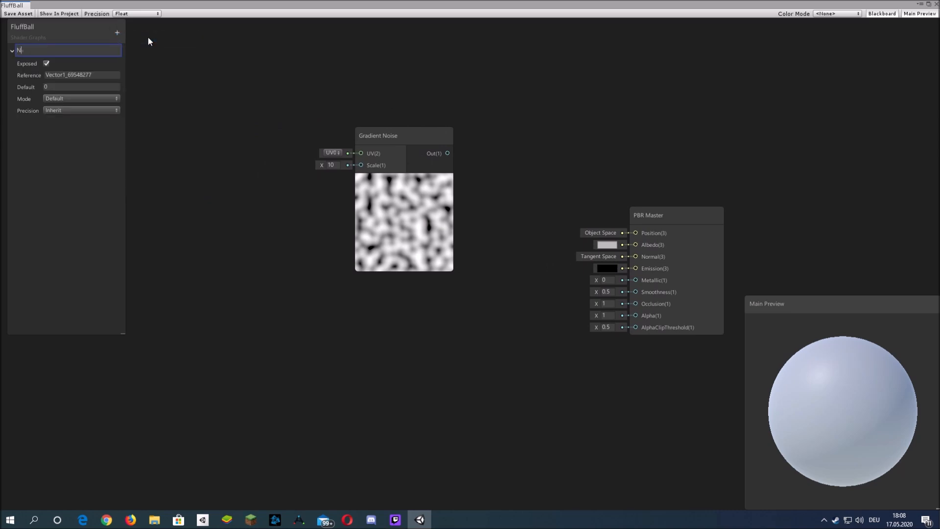
key(Return)
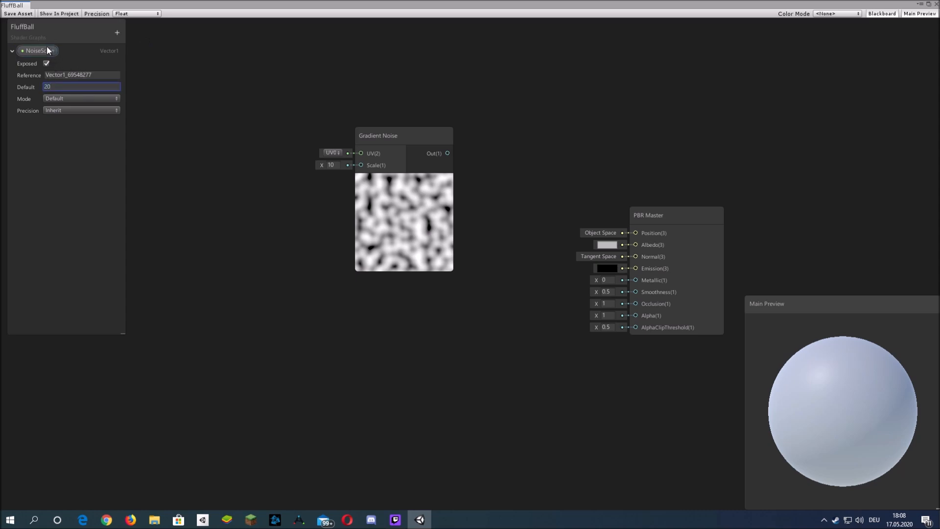
drag(360, 168, 360, 165)
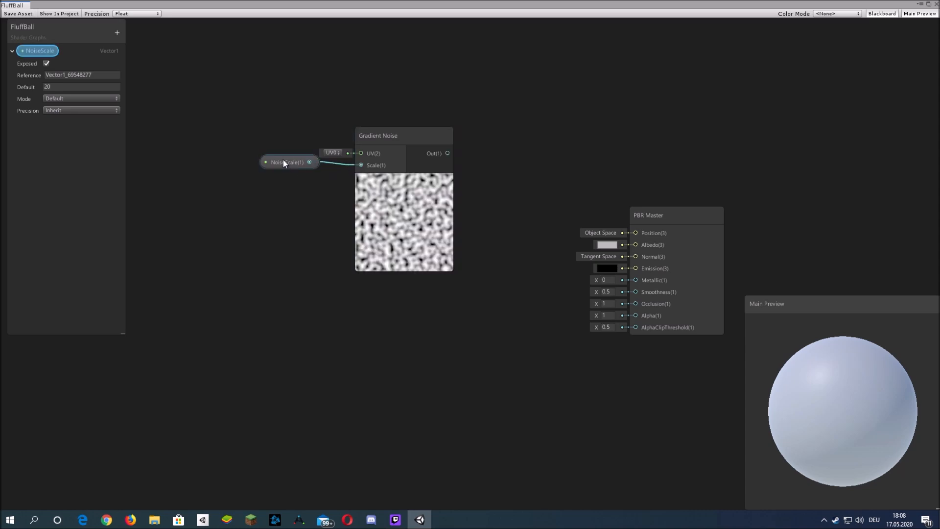
drag(283, 160, 304, 165)
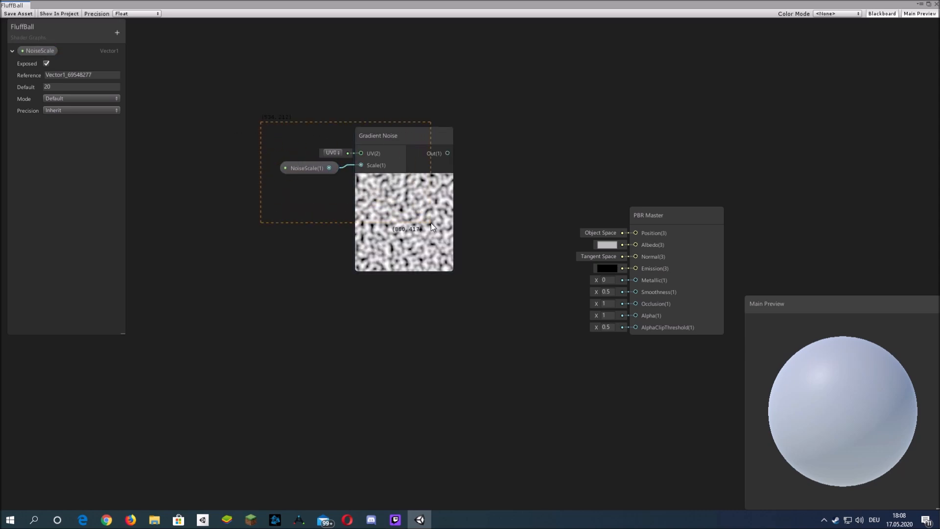
Step: Add a Tiling And Offset node before the Gradient Noise node and connect its output to the noise's UV input
key(space)
text(til)
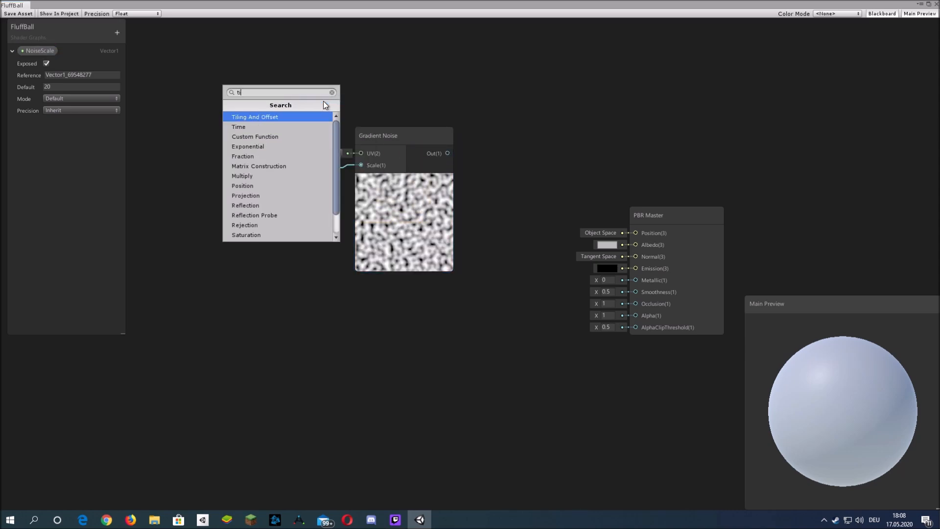
key(Return)
drag(336, 109, 223, 133)
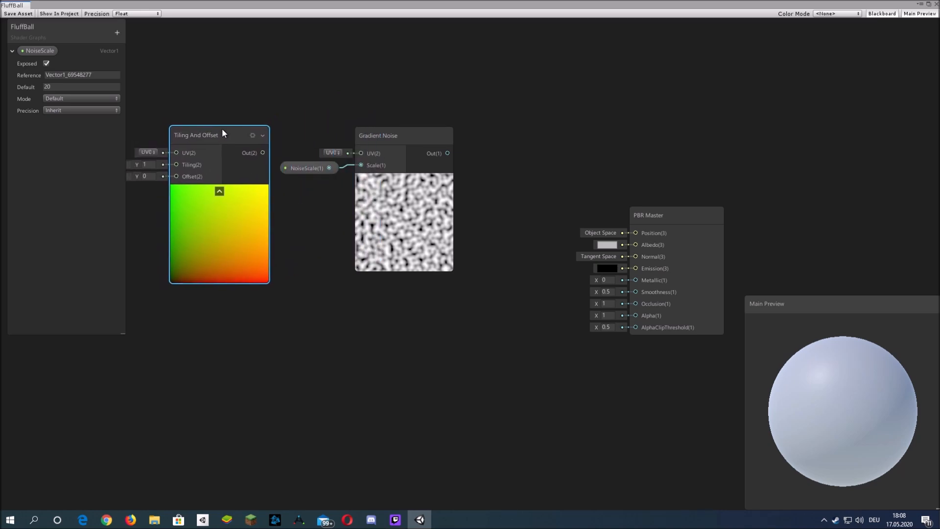
click(230, 134)
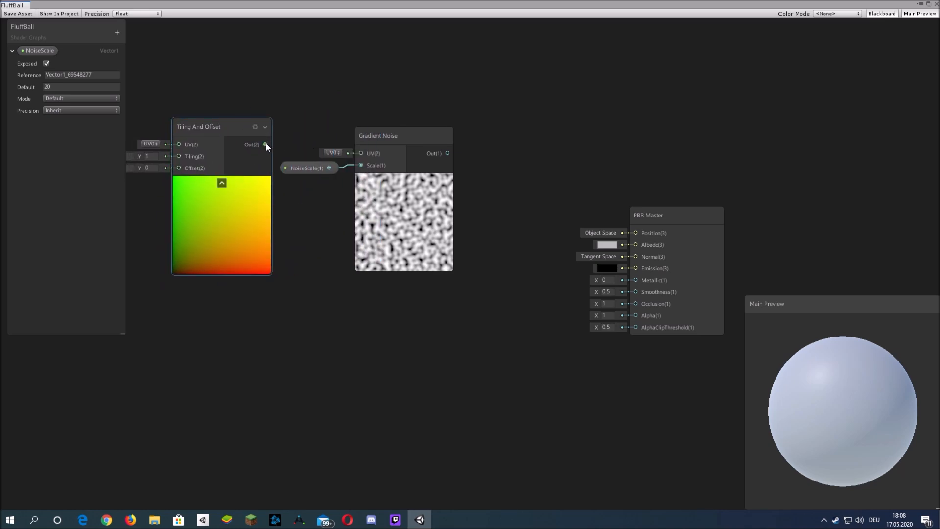
drag(349, 160, 357, 154)
Step: Add a second Vector1 property to the shader graph and name it ScrollSpeed
middle_drag(310, 126, 451, 109)
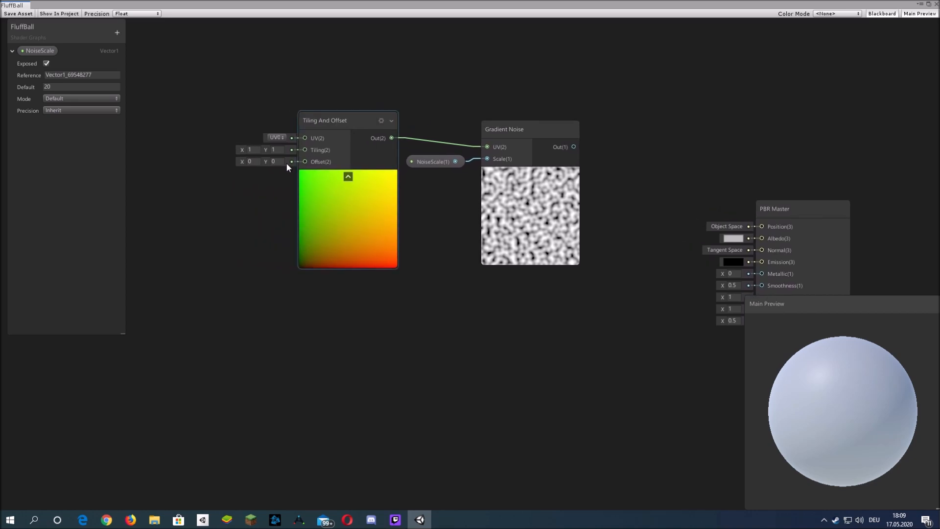
click(116, 33)
click(145, 40)
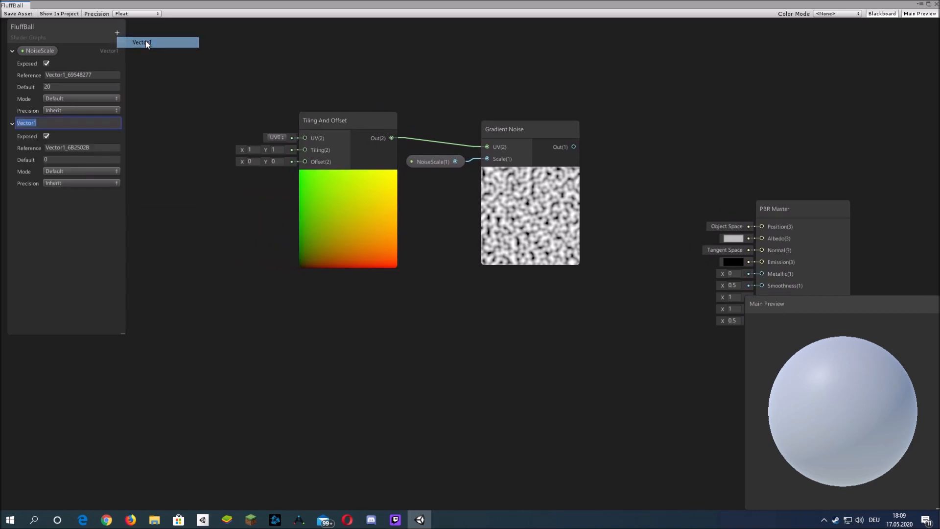
text(speed)
key(BackSpace)
key(BackSpace)
key(BackSpace)
key(BackSpace)
key(BackSpace)
text(Sc)
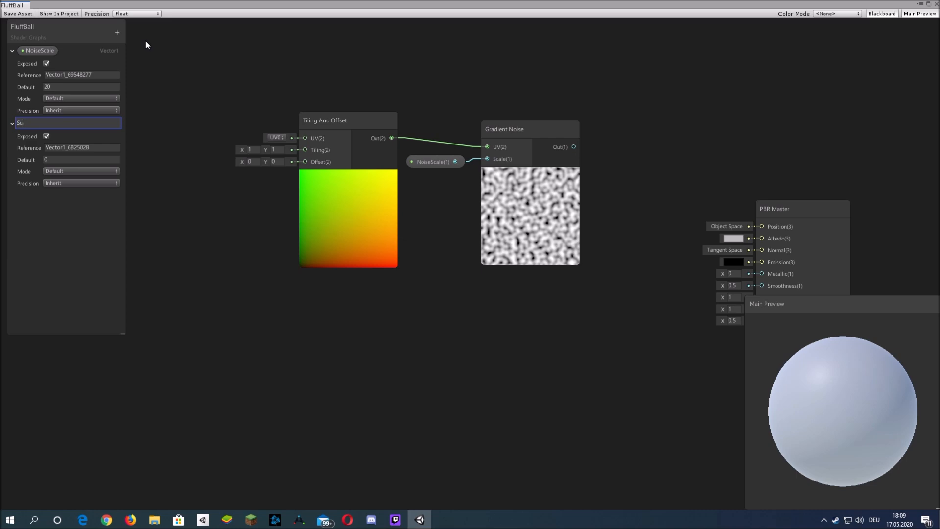
text(rollSpeed)
key(Return)
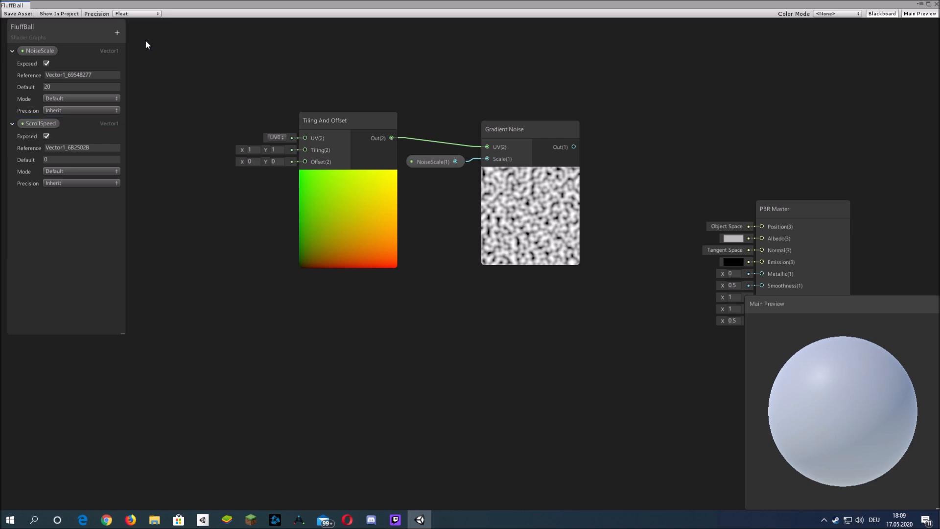
Step: Set ScrollSpeed's default to 0.05, place the property in the graph and add a Multiply node beside it
click(64, 162)
mouse_move(185, 167)
mouse_down()
mouse_move(228, 172)
mouse_move(188, 166)
mouse_up()
right_click(200, 189)
click(227, 197)
text(mul)
key(Return)
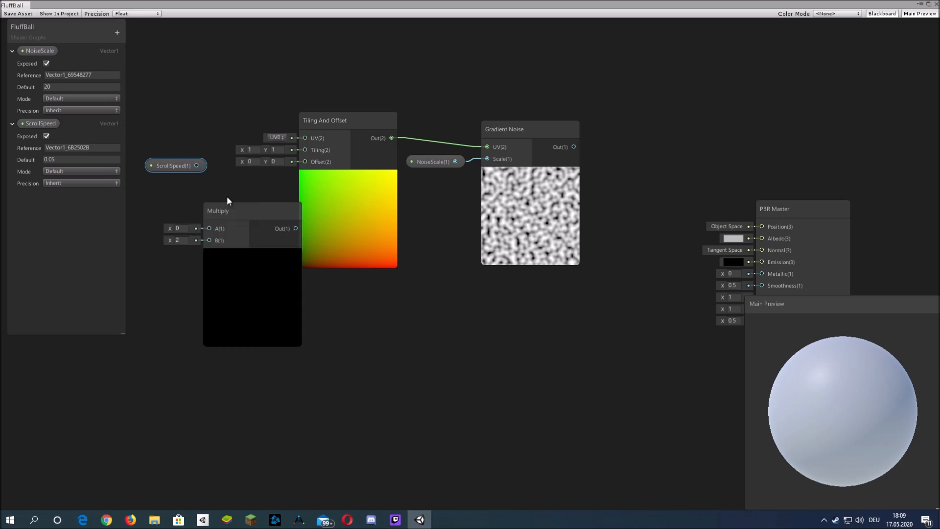
drag(150, 165, 70, 166)
drag(232, 217, 127, 170)
Step: Duplicate the Tiling And Offset, NoiseScale and Gradient Noise nodes and place the copies below the originals
middle_drag(270, 194, 324, 192)
scroll(307, 189, down, 2)
drag(556, 237, 555, 237)
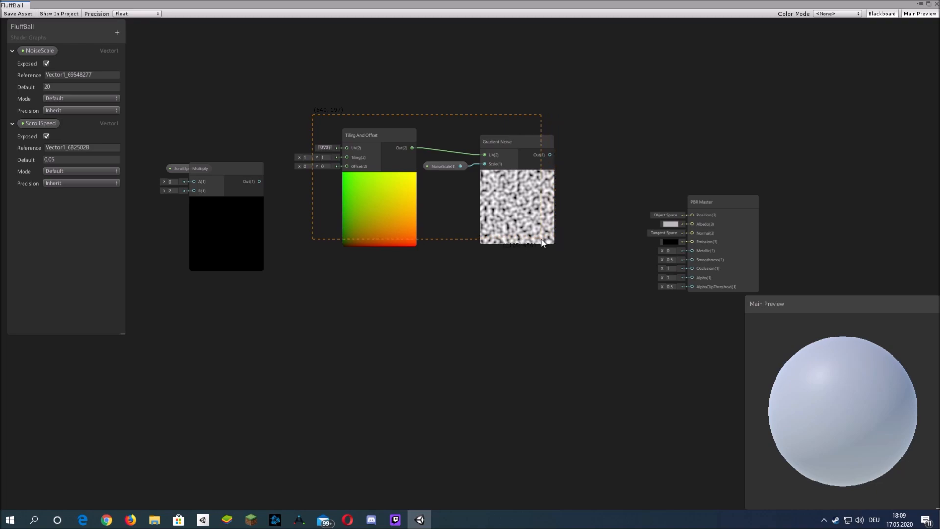
key(ctrl+d)
drag(370, 206, 368, 322)
click(617, 304)
Step: Move the PBR Master node farther away from the noise nodes to make room
middle_drag(617, 303, 473, 255)
drag(578, 208, 742, 201)
click(531, 212)
Step: Connect ScrollSpeed to the Multiply's A input, and add a Time node with its Time output connected to B
middle_drag(529, 212, 770, 272)
scroll(276, 190, up, 1)
drag(269, 178, 292, 194)
right_click(259, 227)
click(279, 234)
text(time)
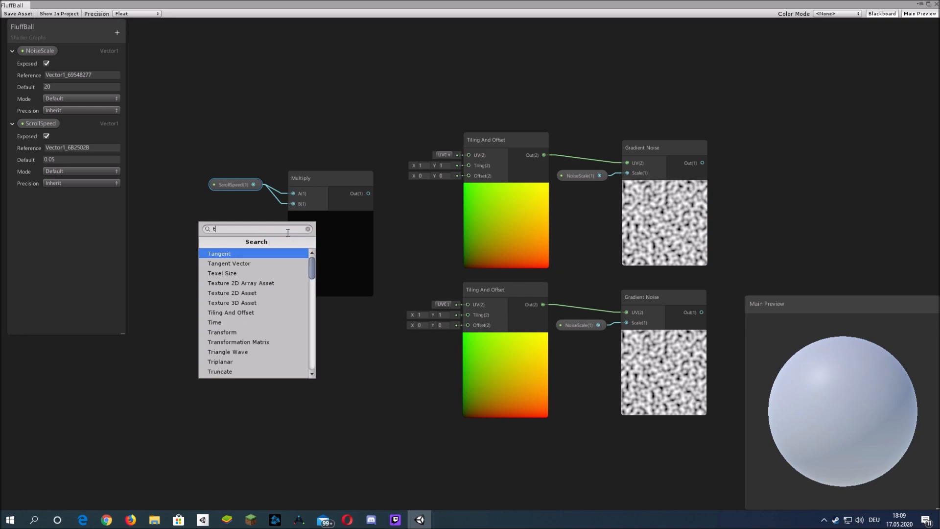
key(Return)
drag(275, 252, 293, 204)
Step: Move the ScrollSpeed, Time and Multiply group outward and connect the Multiply output to the upper Tiling And Offset's Offset
middle_drag(424, 228, 439, 177)
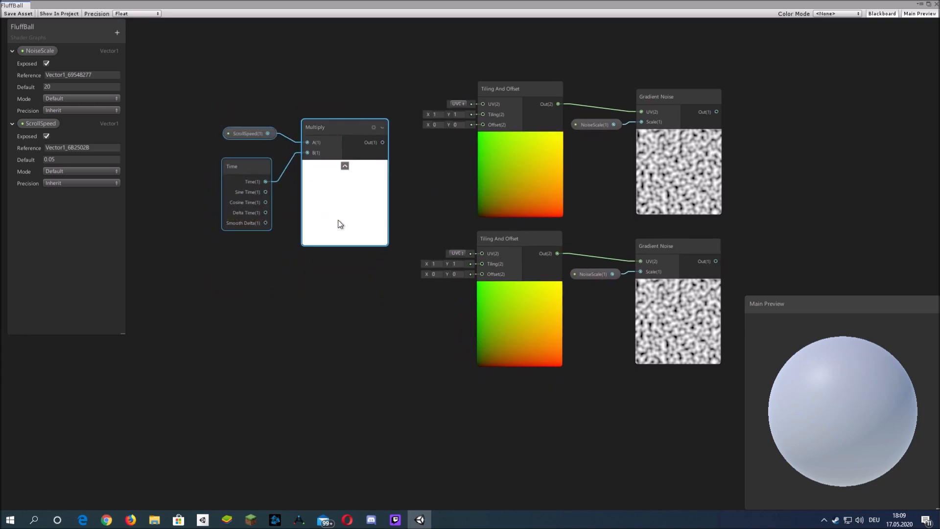
drag(340, 223, 239, 237)
middle_drag(345, 172, 401, 172)
drag(337, 154, 551, 125)
Step: Add a second Multiply node in front of the lower Tiling And Offset node
right_click(364, 237)
click(386, 244)
text(mu)
key(Return)
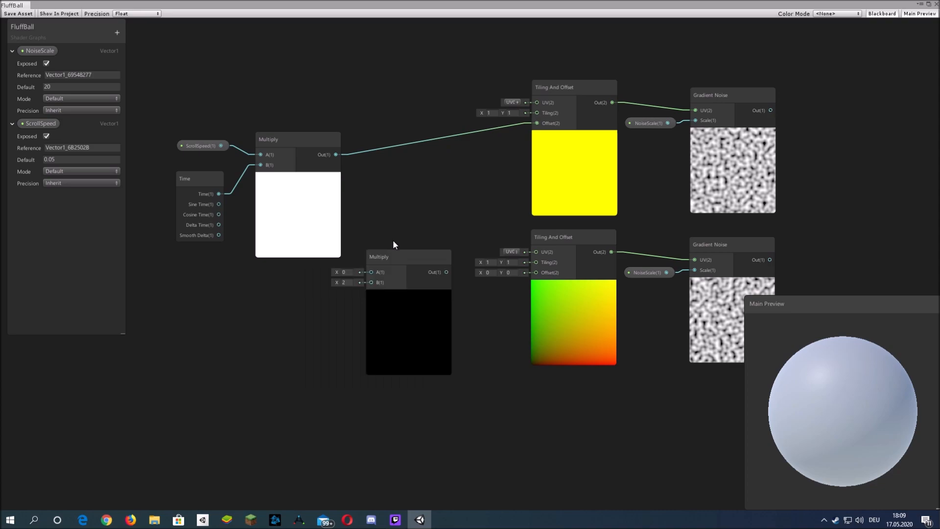
click(423, 266)
drag(424, 271, 440, 261)
Step: Route the first Multiply's output through the second Multiply, with B set to -1, into the lower Tiling And Offset's Offset
drag(336, 154, 390, 261)
drag(464, 261, 536, 273)
click(361, 271)
text(-1)
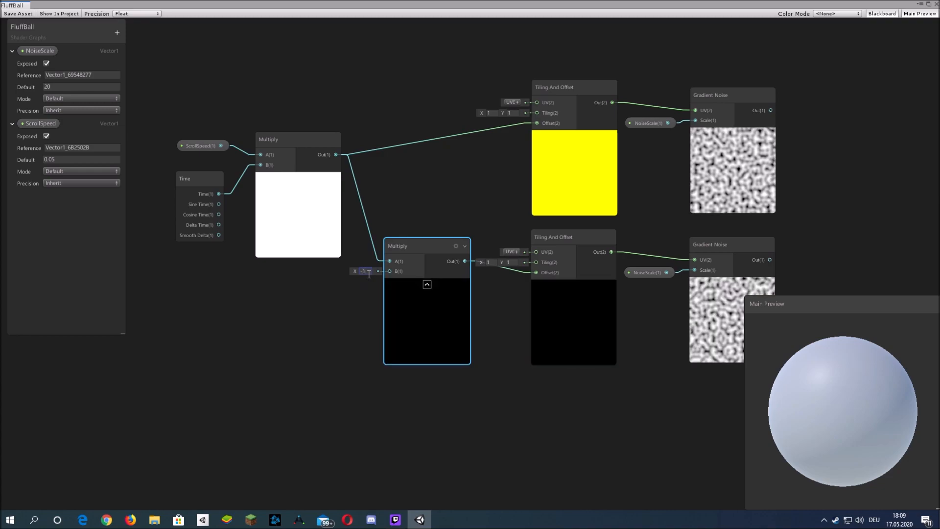
Step: Add a Multiply node after the noises and connect both Gradient Noise outputs to its A and B inputs
middle_drag(825, 146, 506, 168)
right_click(506, 168)
click(550, 174)
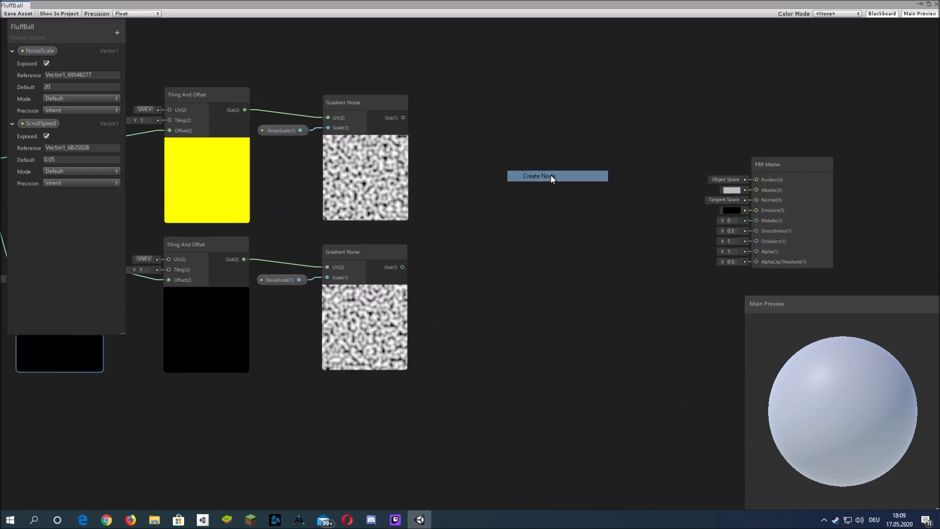
text(mu)
key(Return)
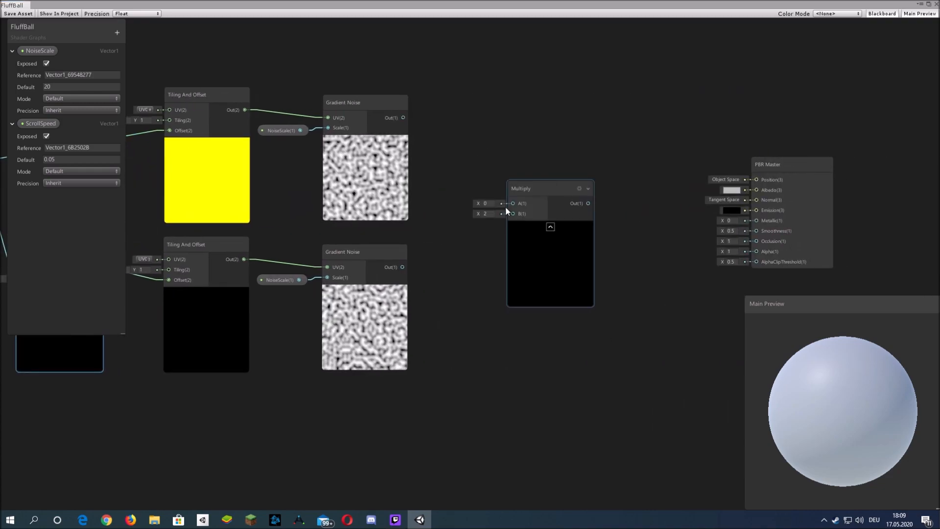
drag(504, 200, 437, 200)
drag(403, 118, 444, 207)
drag(402, 268, 445, 217)
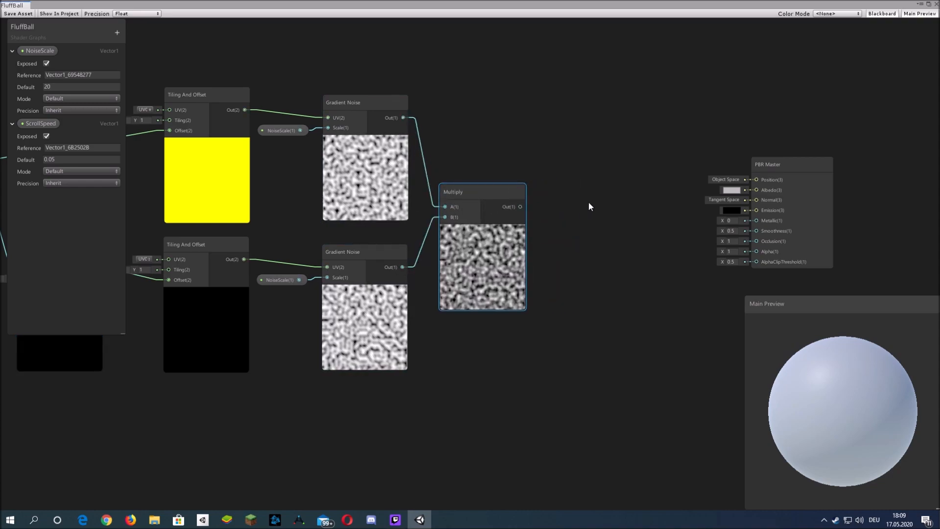
Step: Move all the noise and scrolling nodes as a group farther away from the PBR Master node
middle_drag(588, 201, 553, 165)
scroll(441, 222, up, 1)
scroll(441, 222, down, 4)
middle_drag(508, 200, 639, 201)
middle_drag(135, 93, 222, 87)
drag(635, 292, 636, 293)
drag(643, 230, 524, 156)
middle_drag(523, 156, 339, 195)
scroll(420, 225, up, 3)
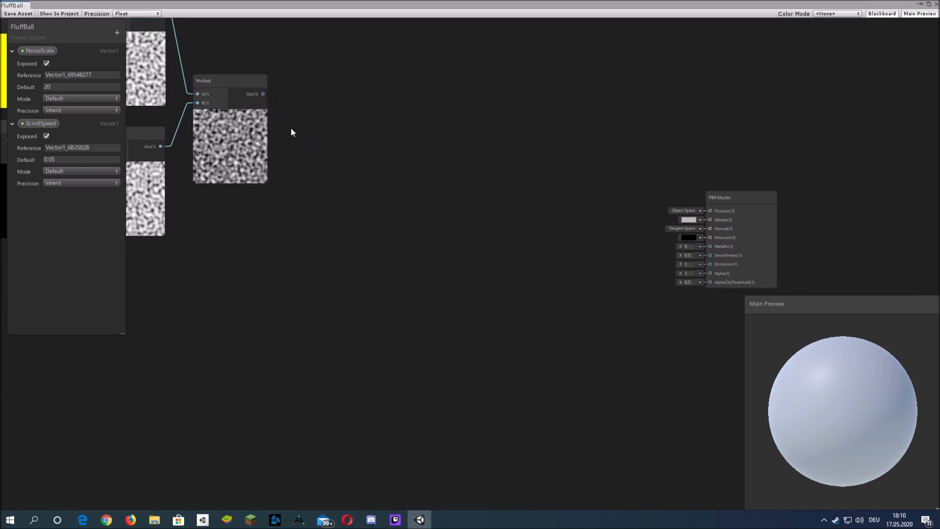
middle_drag(290, 127, 736, 199)
middle_drag(283, 159, 234, 157)
middle_drag(757, 170, 703, 167)
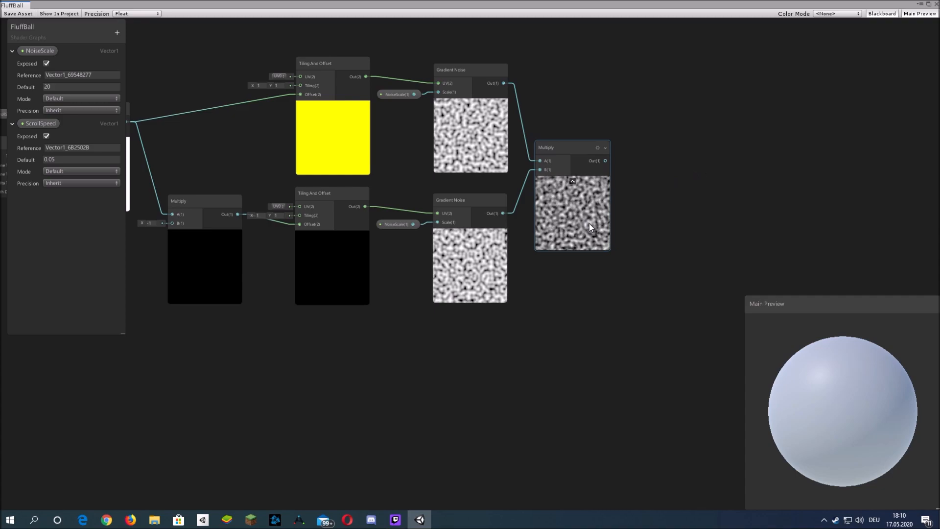
Step: Add another Multiply node between the combined noise Multiply and the PBR Master
middle_drag(558, 242, 518, 222)
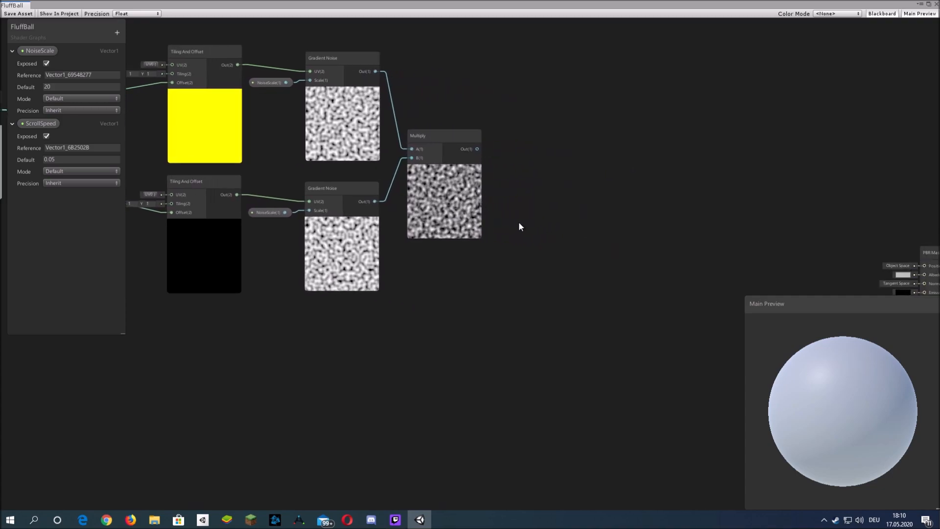
right_click(519, 221)
click(545, 222)
text(multiply)
key(Return)
drag(539, 240, 578, 154)
Step: Create a Color property PrimaryColor with a white default, collapsing the property details in the Blackboard
click(12, 51)
click(12, 64)
click(117, 32)
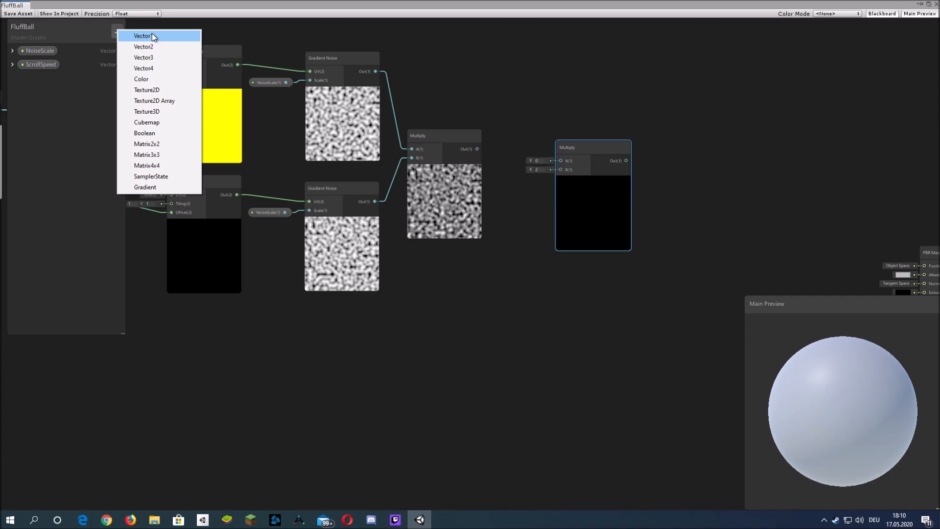
click(146, 79)
text(PrimaryColor)
key(Return)
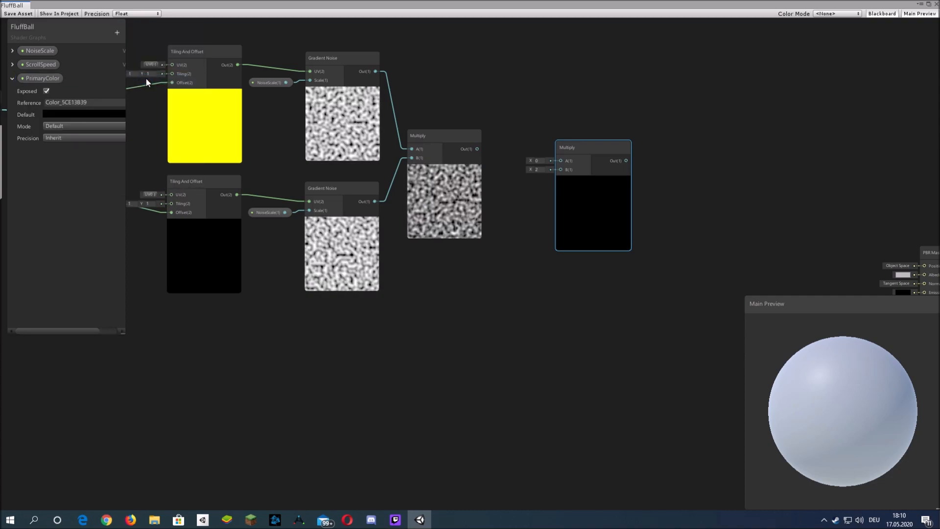
click(84, 114)
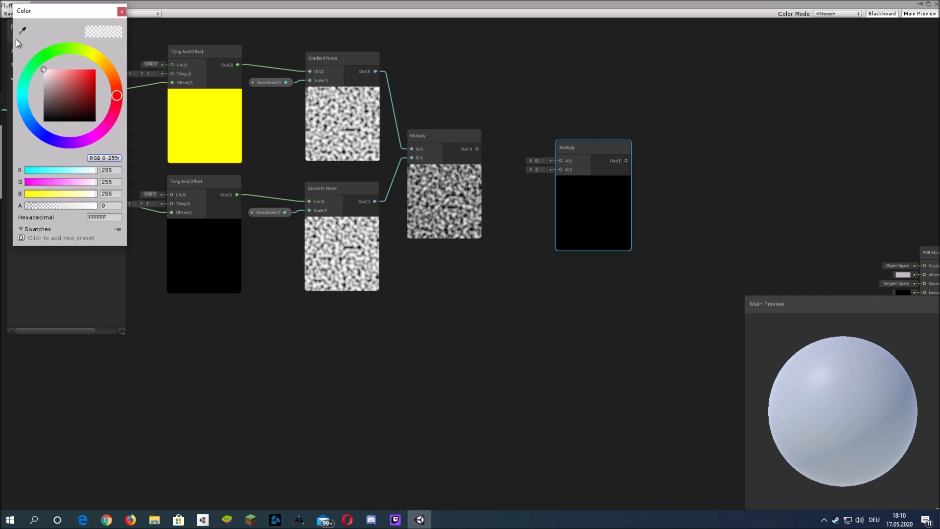
click(122, 12)
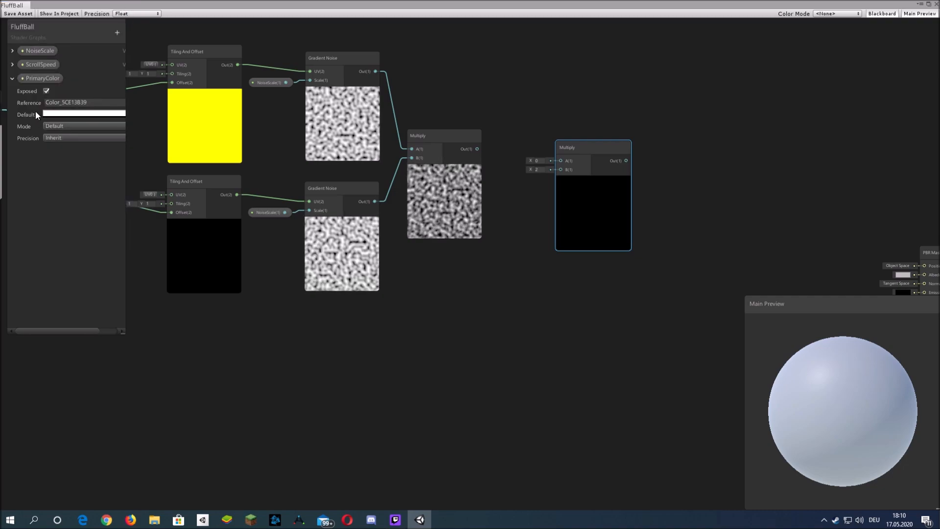
click(12, 77)
Step: Place PrimaryColor in the graph and connect the combined noise and PrimaryColor to the new Multiply's A and B inputs
drag(41, 79, 505, 196)
drag(477, 149, 561, 160)
drag(535, 202, 561, 169)
Step: Add an Add node after the PrimaryColor Multiply and connect that Multiply's output to its A input
middle_drag(595, 289, 449, 262)
right_click(511, 253)
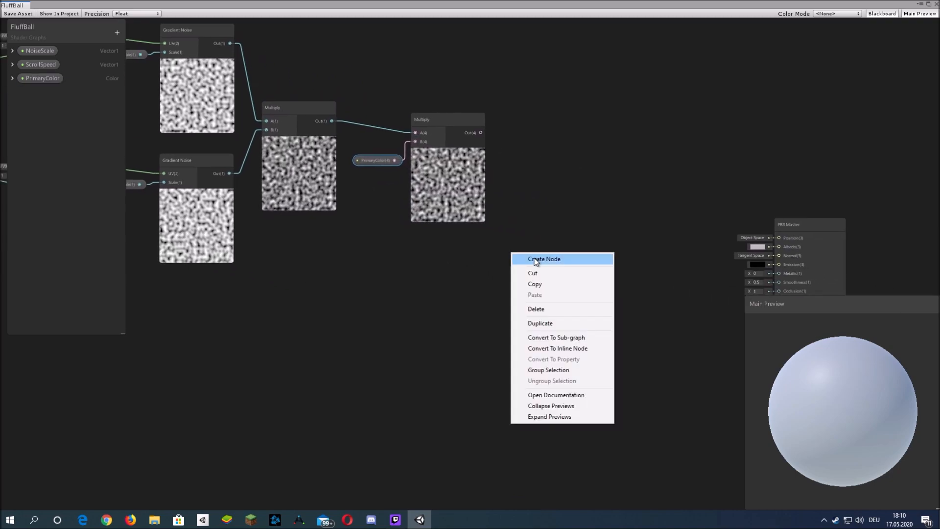
click(535, 260)
text(add)
click(488, 270)
drag(539, 264, 559, 204)
drag(480, 133, 536, 224)
Step: Add a One Minus node below the PrimaryColor Multiply and feed it the combined noise output
middle_drag(429, 271, 490, 250)
right_click(404, 240)
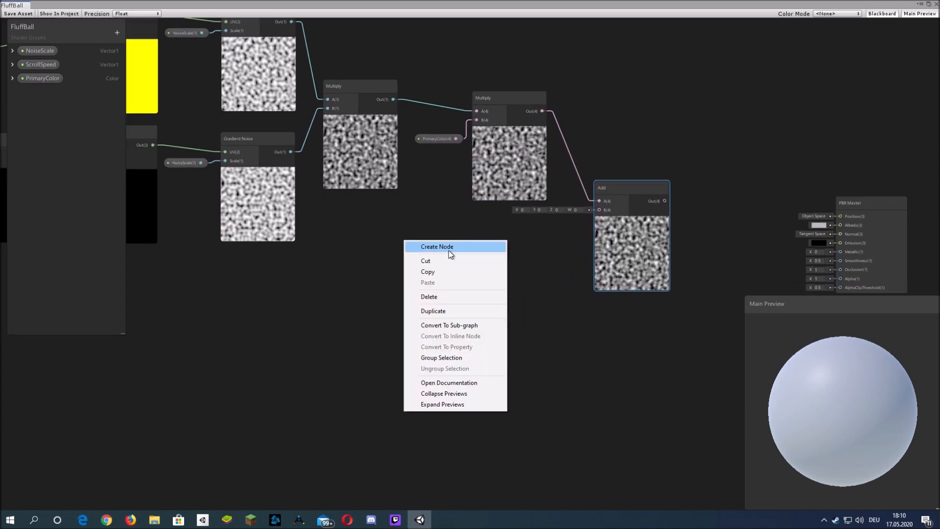
click(449, 251)
text(one)
key(Return)
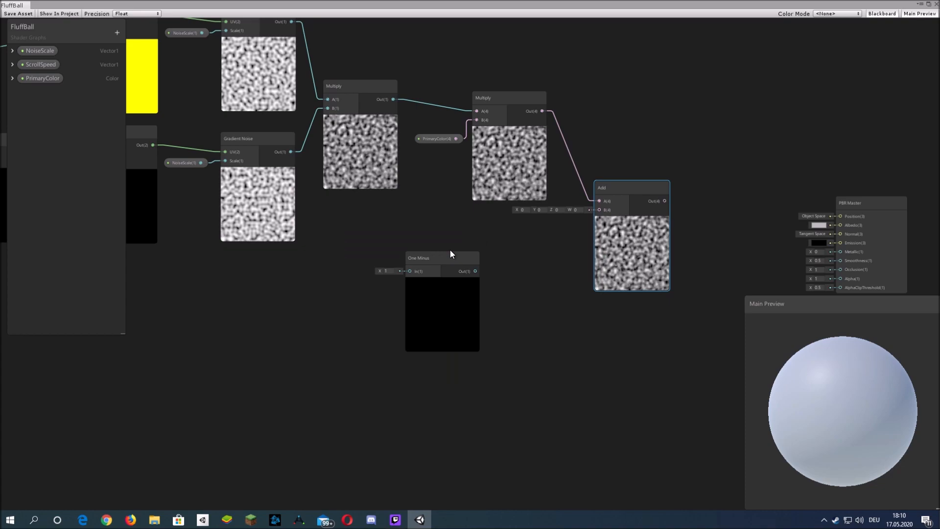
drag(393, 99, 452, 232)
Step: Add a Multiply node beside the One Minus node
middle_drag(466, 222, 394, 210)
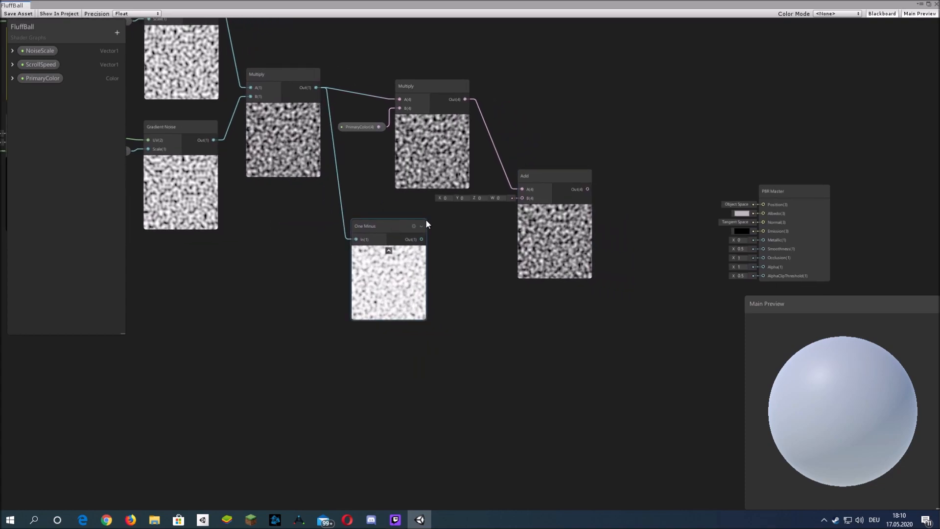
right_click(448, 231)
click(475, 238)
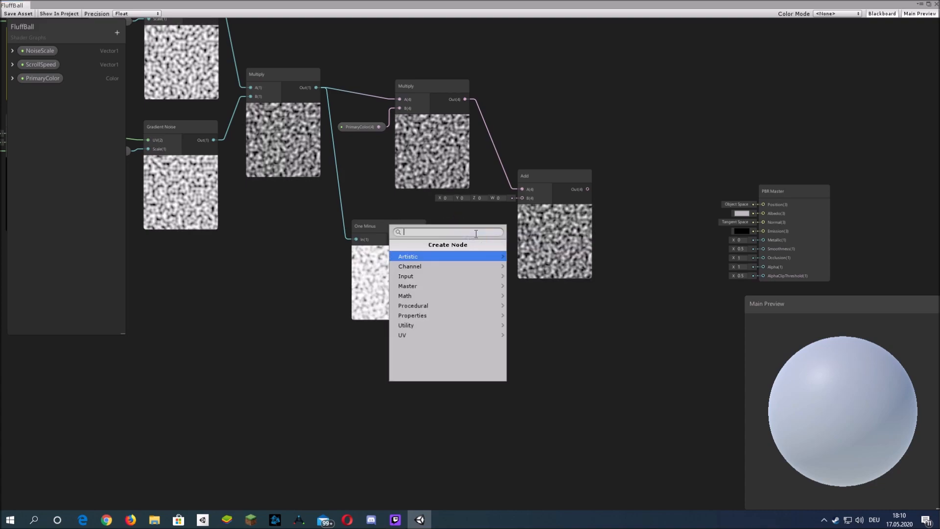
text(mult)
key(Return)
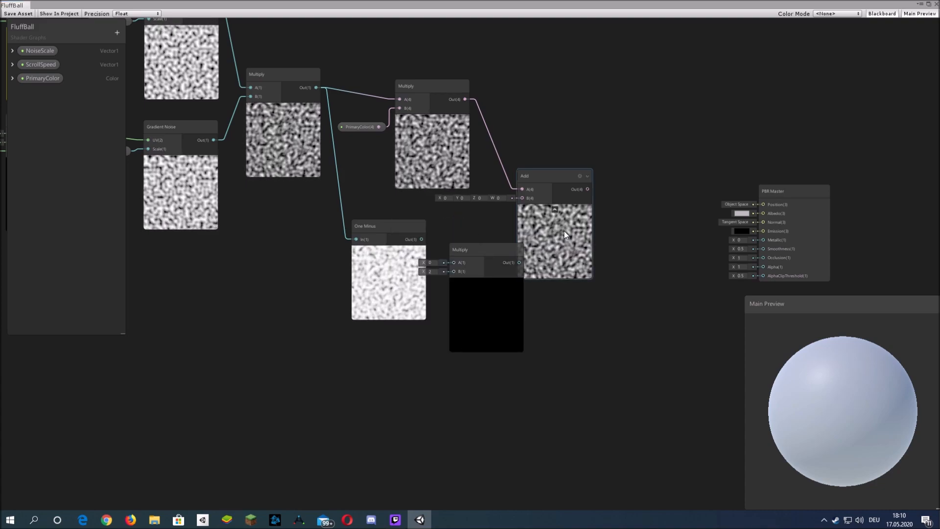
Step: Move the Add and PBR Master nodes outward to free space around the new Multiply node
drag(558, 232, 612, 232)
drag(828, 240, 939, 221)
drag(620, 238, 640, 220)
click(579, 276)
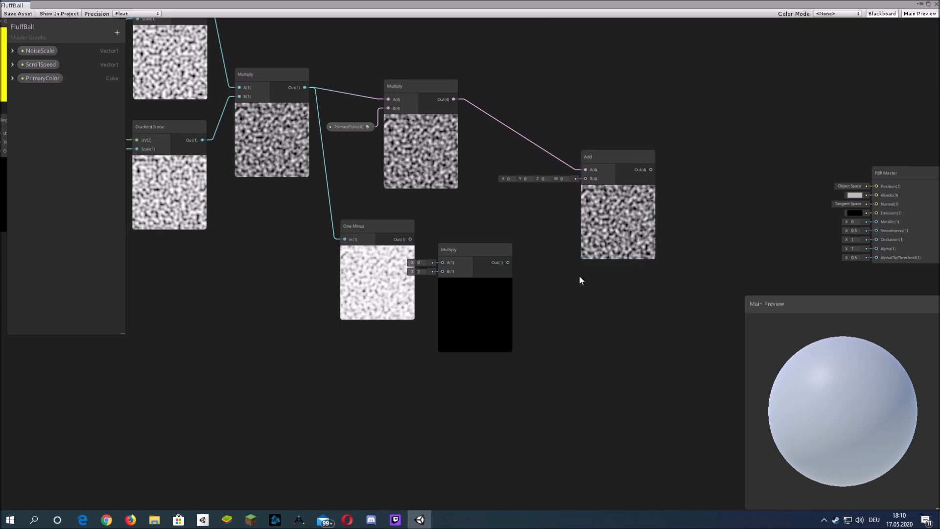
Step: Create a Color property SecondaryColor with a light pink default and collapse its details
click(117, 32)
click(145, 83)
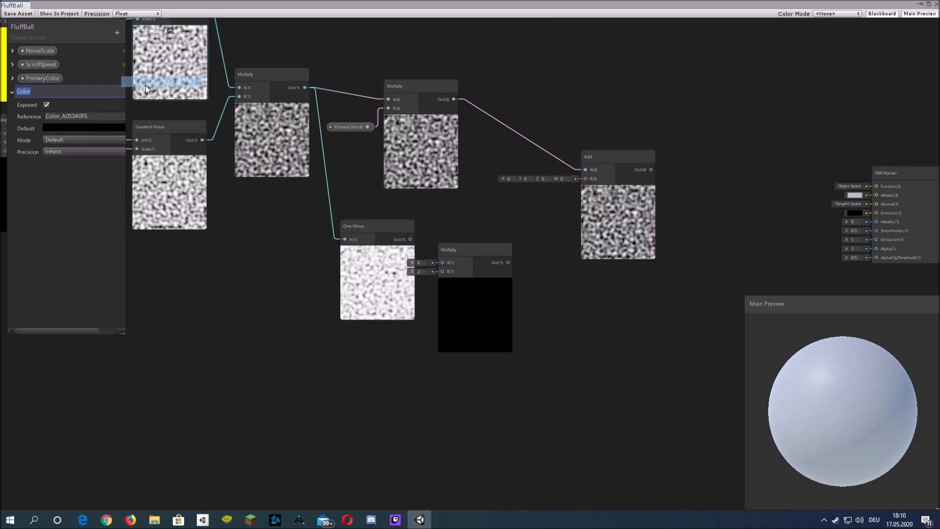
text(SecondaryColor)
key(Return)
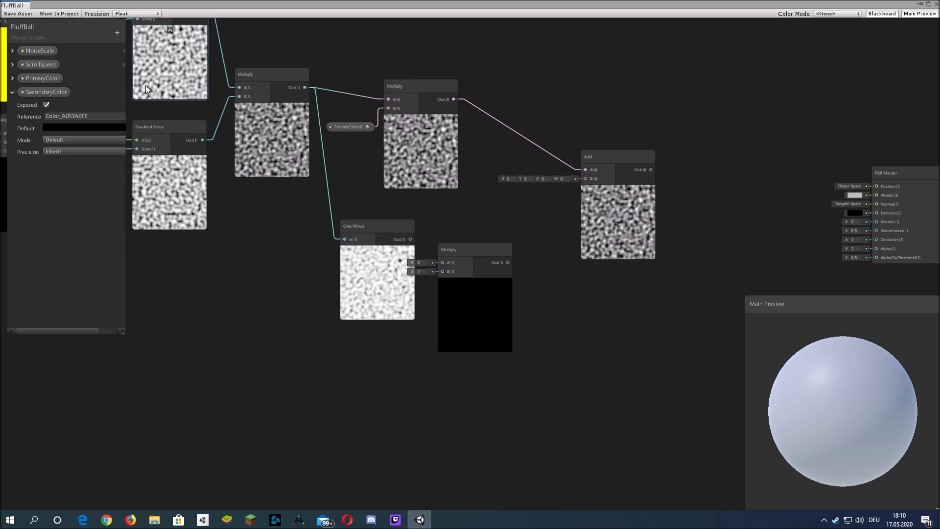
click(89, 132)
drag(85, 78, 66, 72)
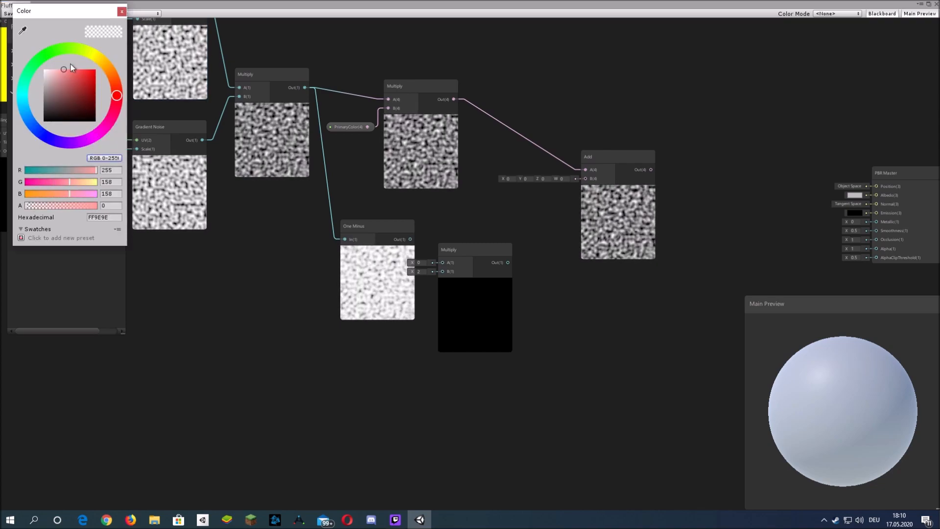
click(122, 11)
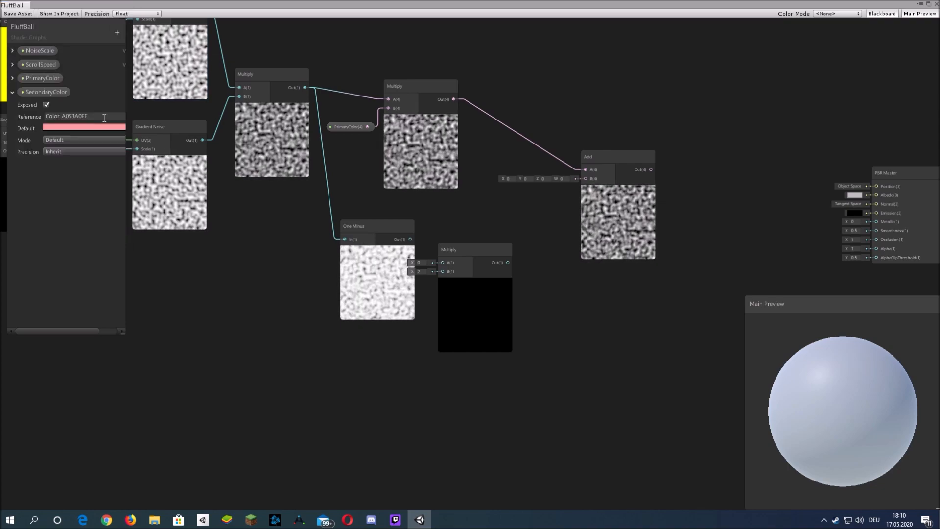
click(13, 92)
Step: Place SecondaryColor in the graph and connect One Minus and SecondaryColor to the lower Multiply's A and B inputs
drag(53, 95, 415, 342)
drag(461, 280, 465, 277)
drag(410, 239, 450, 262)
drag(419, 340, 446, 268)
Step: Connect the SecondaryColor Multiply to the Add node's B input and the Add output to the PBR Master's Albedo
middle_drag(569, 283, 401, 290)
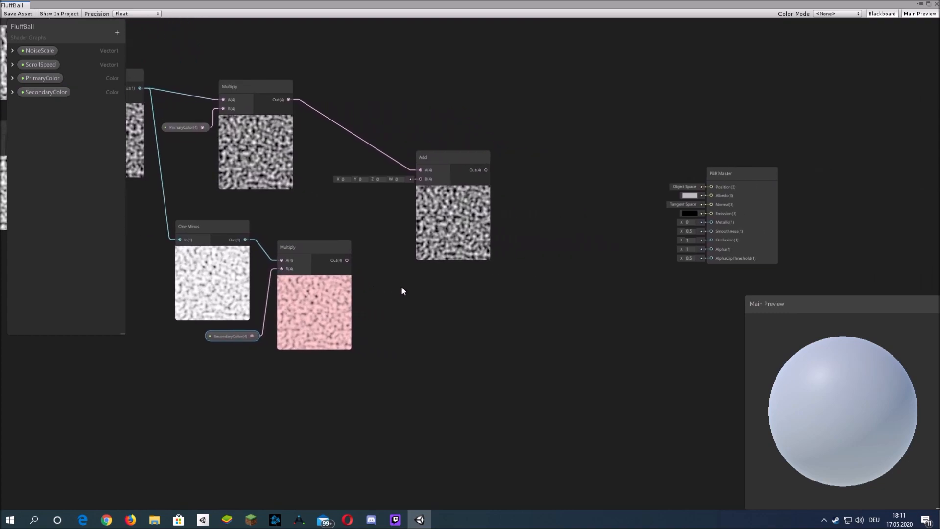
drag(347, 260, 420, 179)
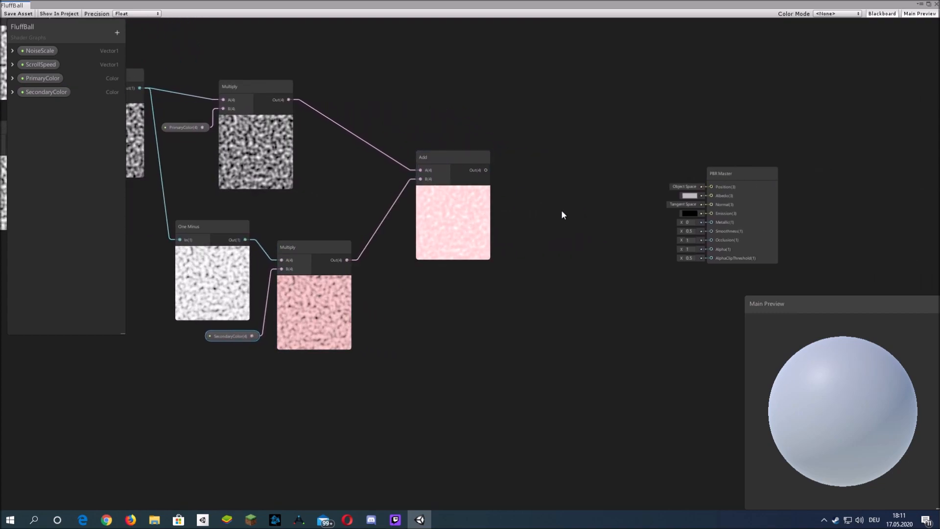
middle_drag(561, 215, 510, 204)
middle_drag(463, 173, 374, 182)
drag(333, 165, 562, 192)
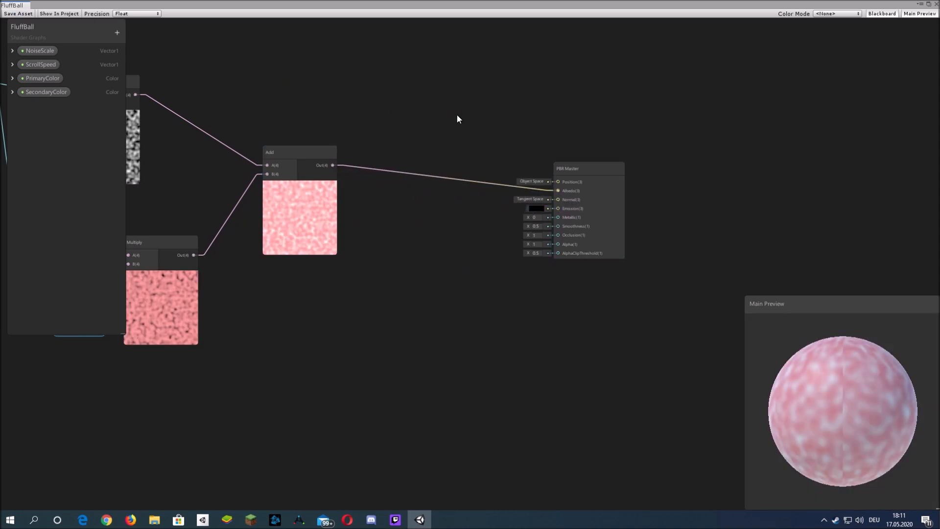
key(a)
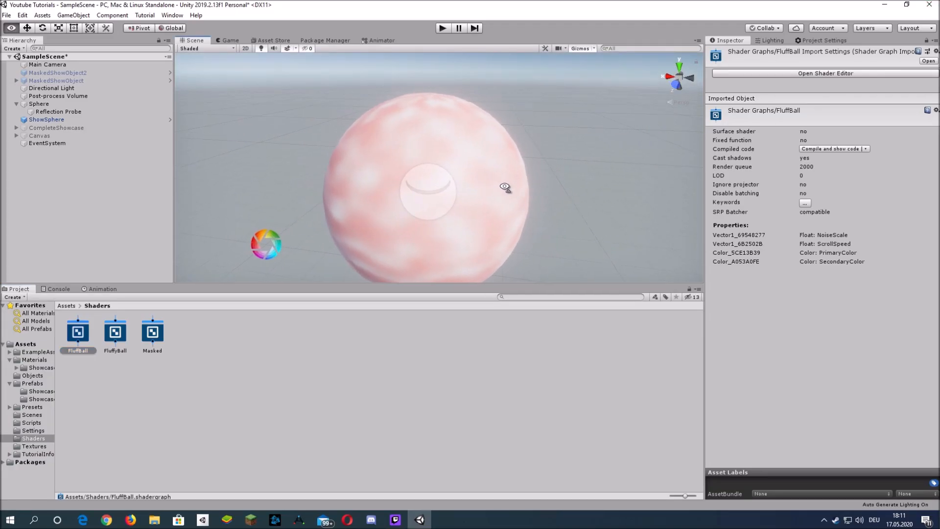
Step: Examine the shaded sphere in the scene and compare the FluffyBall and Fluffball material properties
alt+drag(505, 187, 527, 188)
click(35, 359)
click(153, 332)
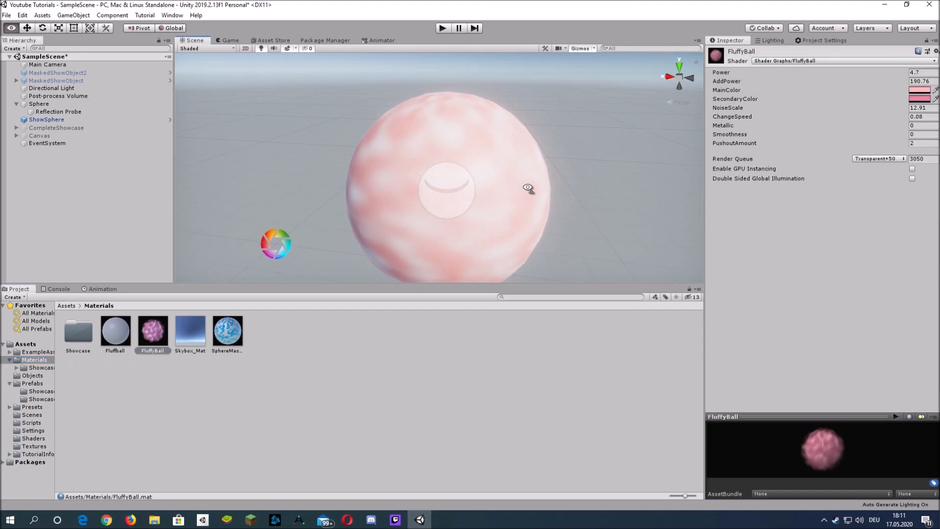
click(131, 345)
alt+drag(470, 157, 480, 176)
scroll(479, 175, up, 2)
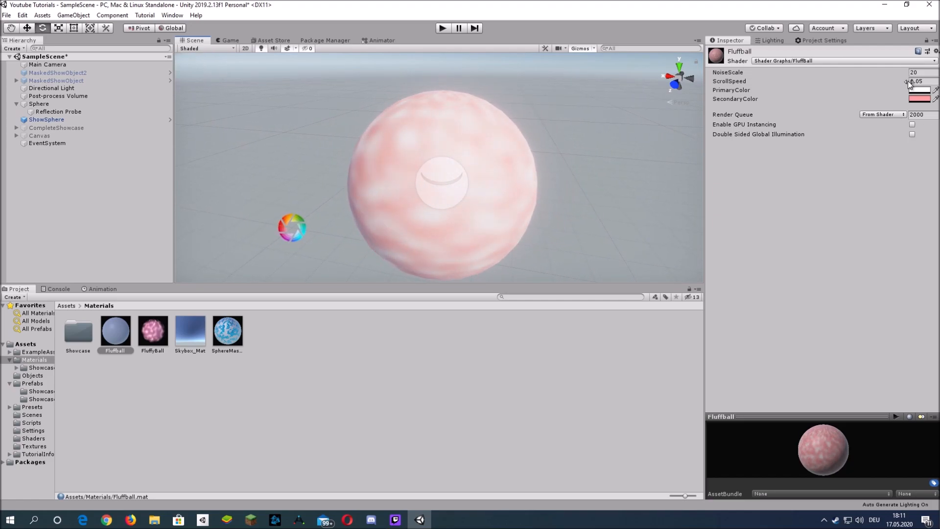
right_drag(552, 163, 556, 163)
key(w)
key(s)
Step: Open the FluffBall shader graph from the Shaders folder and move the PBR Master node slightly away from the Add node
click(112, 336)
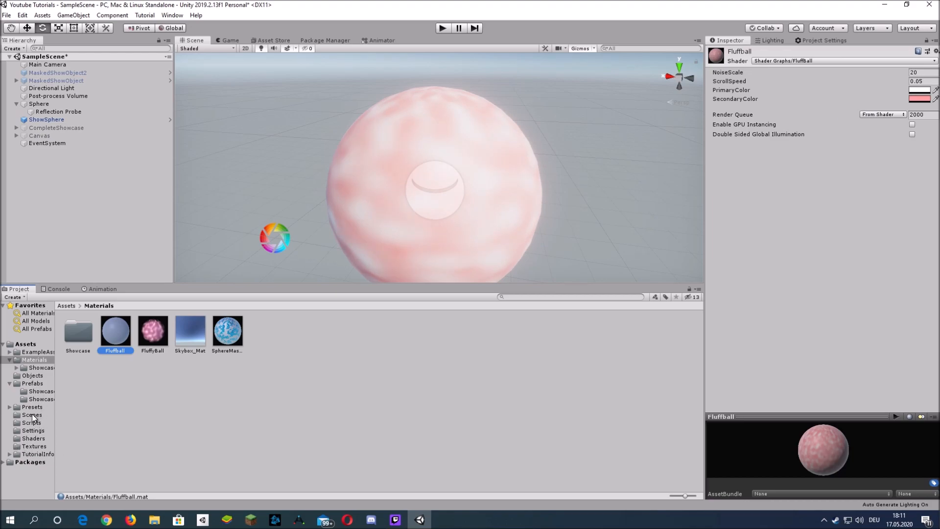
click(37, 437)
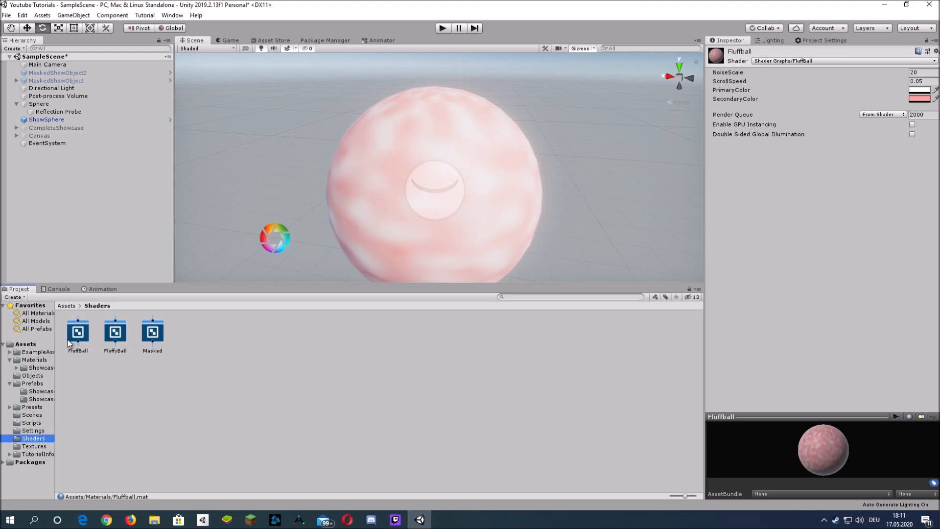
double_click(78, 330)
scroll(423, 339, up, 1)
middle_drag(740, 359, 433, 259)
drag(711, 213, 730, 210)
Step: Add a Fresnel Effect node and place it in the free area below the SecondaryColor property node
right_click(534, 242)
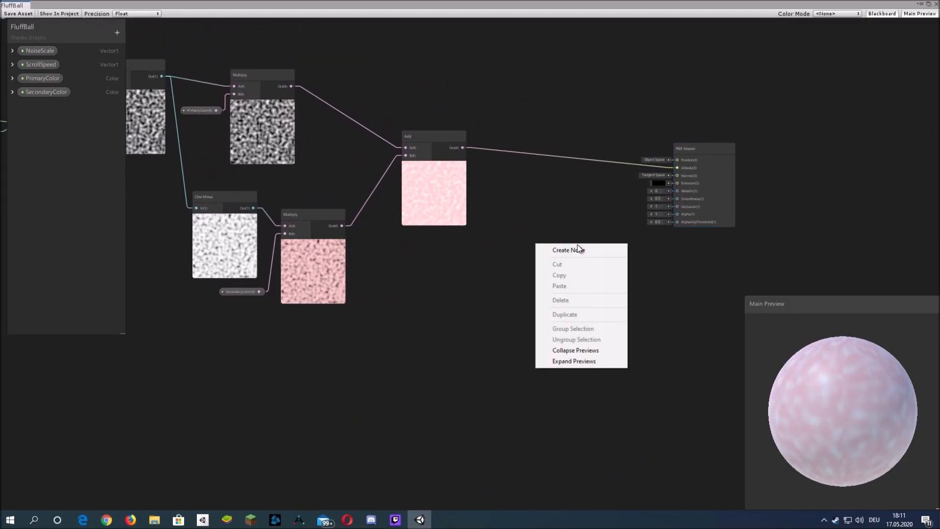
click(573, 248)
text(fre)
click(524, 268)
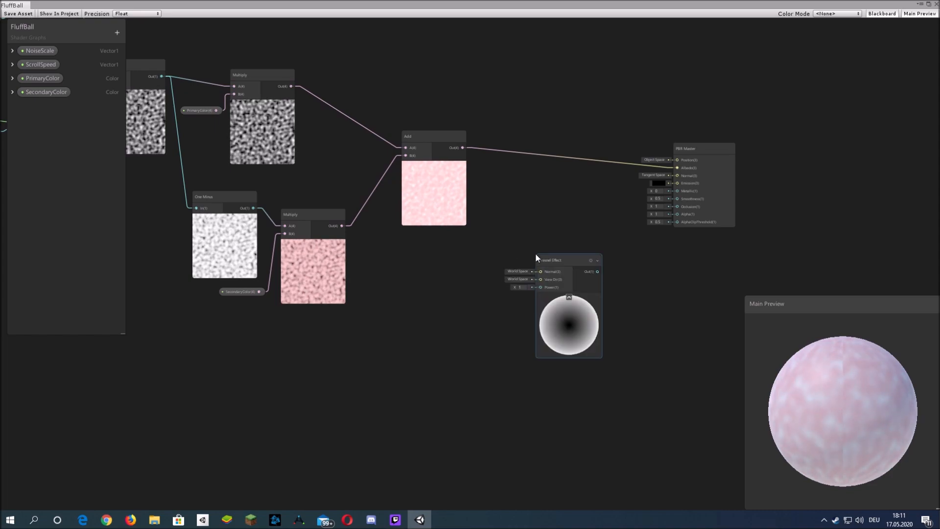
middle_drag(537, 256, 577, 207)
drag(622, 272, 257, 376)
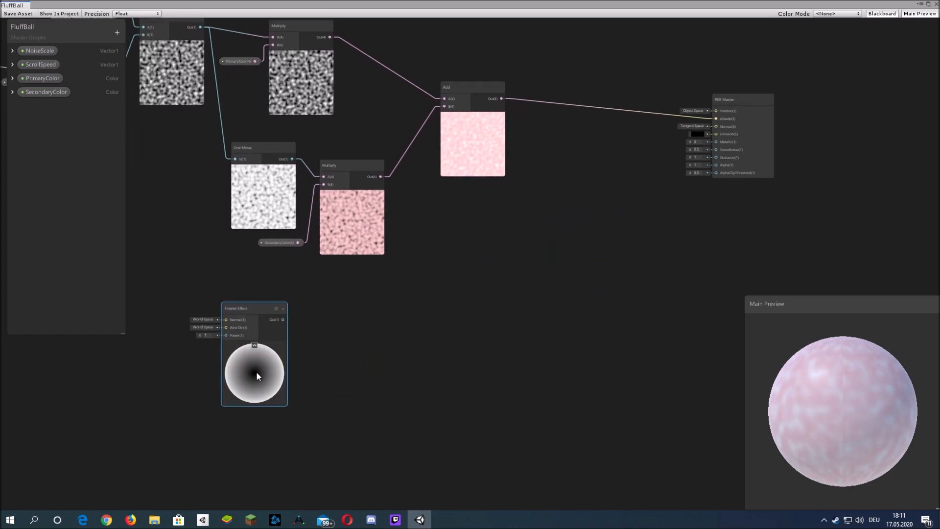
Step: Create a Vector1 property FresnelPower with a default value of 6
click(117, 32)
click(148, 41)
text(Fre)
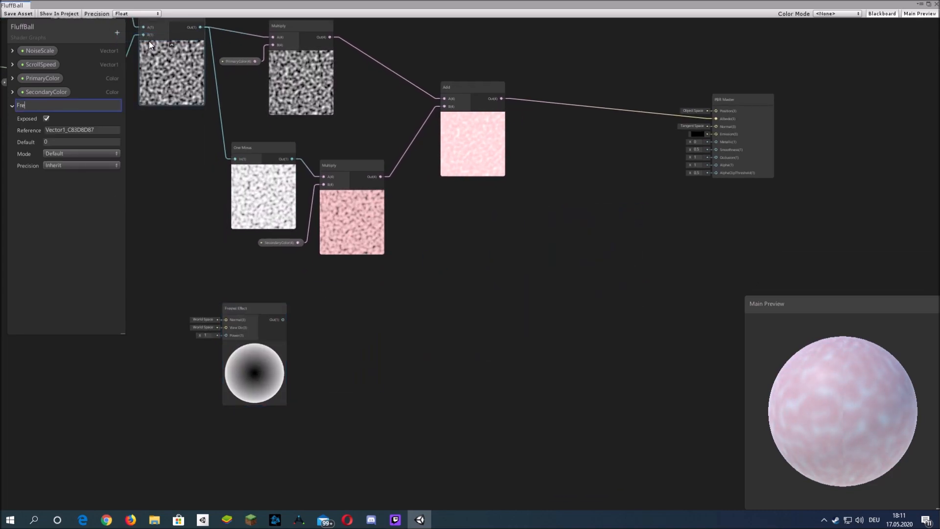
text(snelPower)
key(Return)
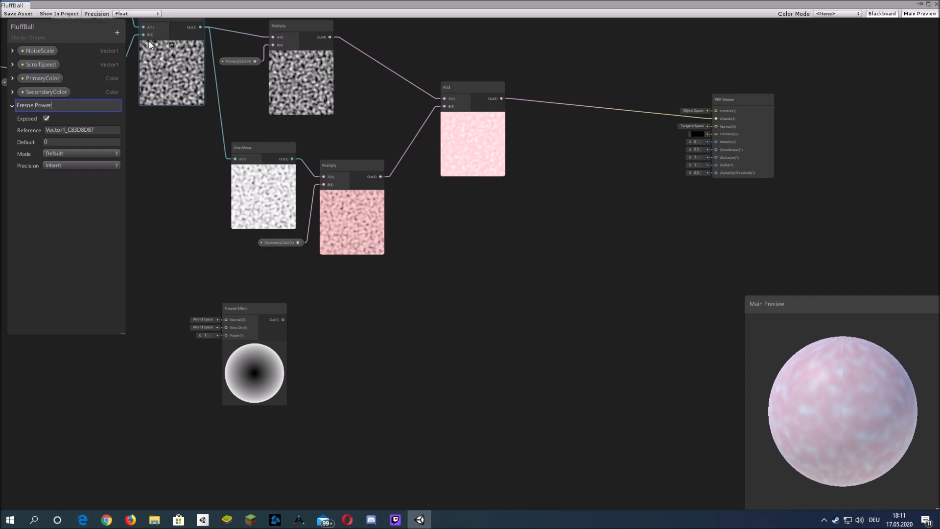
click(80, 142)
text(6)
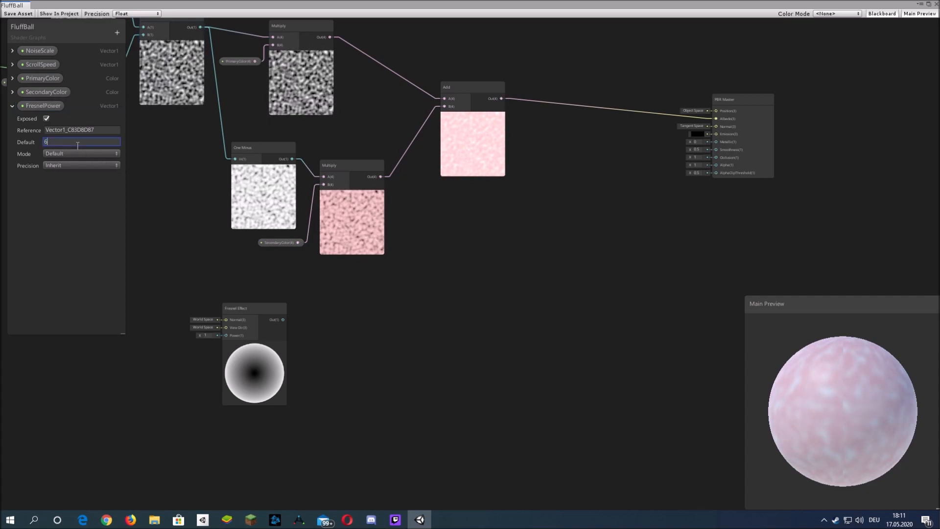
Step: Place FresnelPower in the graph and connect it to the Fresnel Effect's Power input
middle_drag(180, 211, 304, 177)
drag(49, 106, 305, 303)
middle_drag(474, 311, 297, 306)
Step: Add a One Minus node fed by the Fresnel Effect's output and connect its output to the PBR Master's Alpha
drag(231, 279, 369, 266)
text(one)
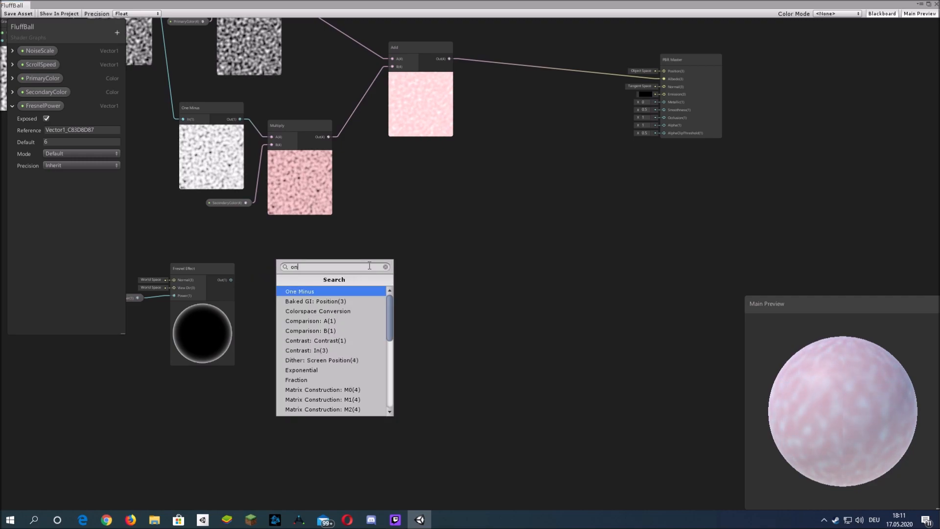
key(Return)
drag(392, 276, 664, 125)
middle_drag(330, 323, 453, 294)
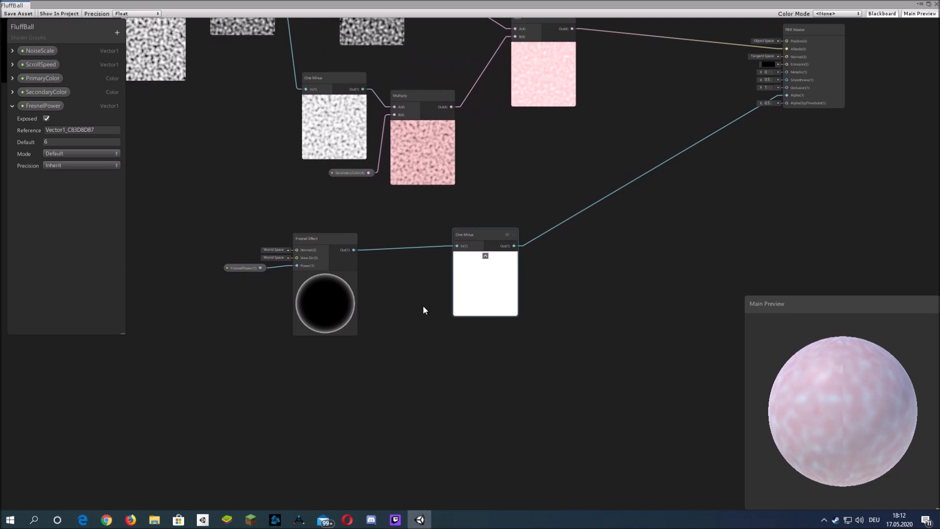
Step: Shift the Fresnel Effect and FresnelPower nodes slightly together and add a Power node beside the One Minus node
drag(245, 237, 368, 290)
drag(314, 305, 322, 300)
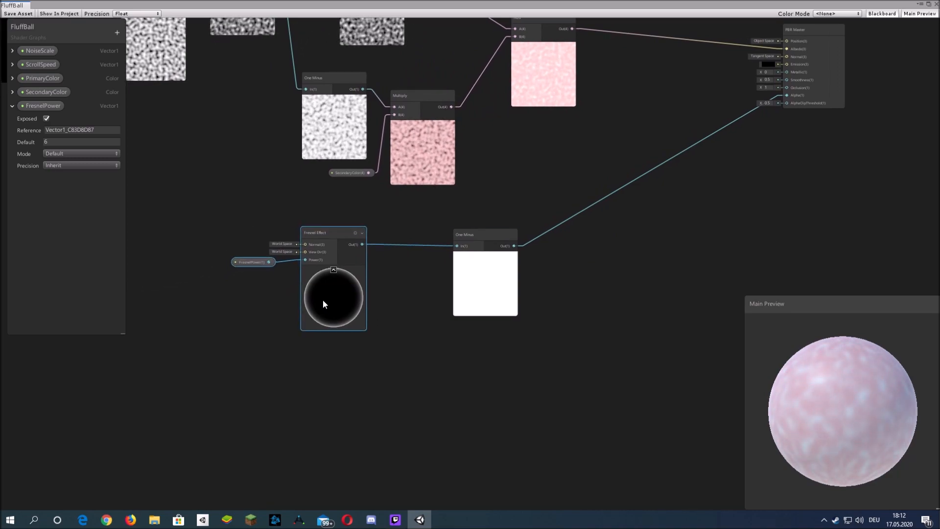
right_click(395, 296)
click(426, 303)
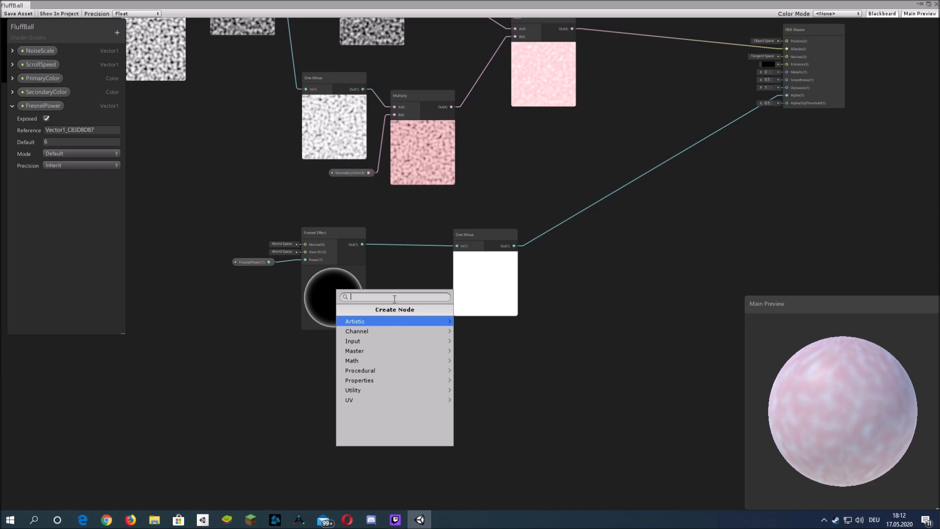
text(poe)
key(Return)
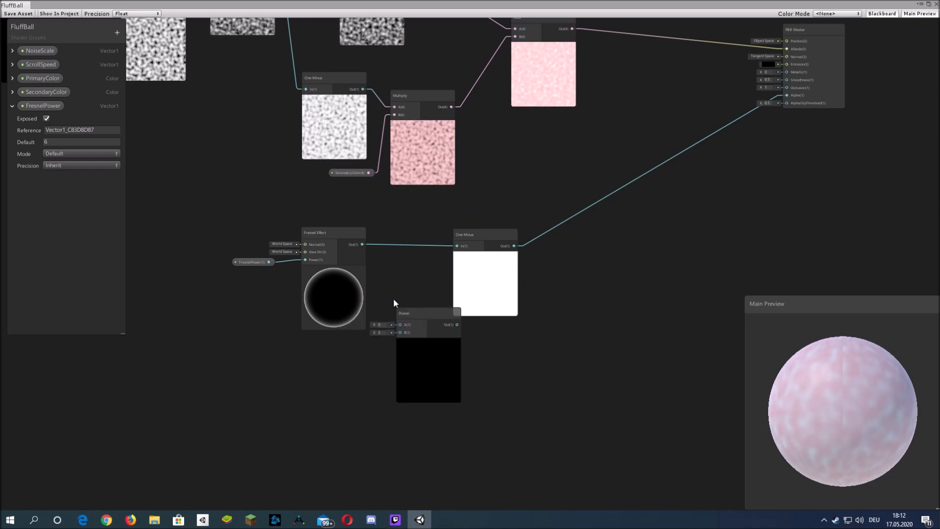
drag(435, 309, 582, 258)
Step: Line up the One Minus and Power nodes, connecting One Minus to Power's A input and Power's output to the PBR Master's Alpha
drag(473, 270, 444, 275)
drag(589, 287, 577, 251)
drag(484, 251, 789, 95)
drag(546, 292, 572, 310)
Step: Create a Vector1 property AdditionalPower with a default value of 2
click(117, 32)
click(142, 39)
text(A)
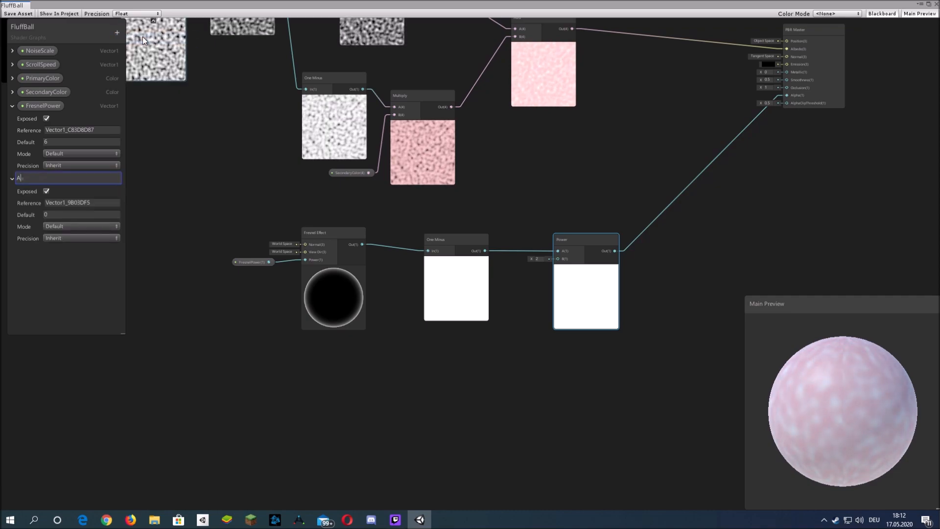
text(dditionalPower)
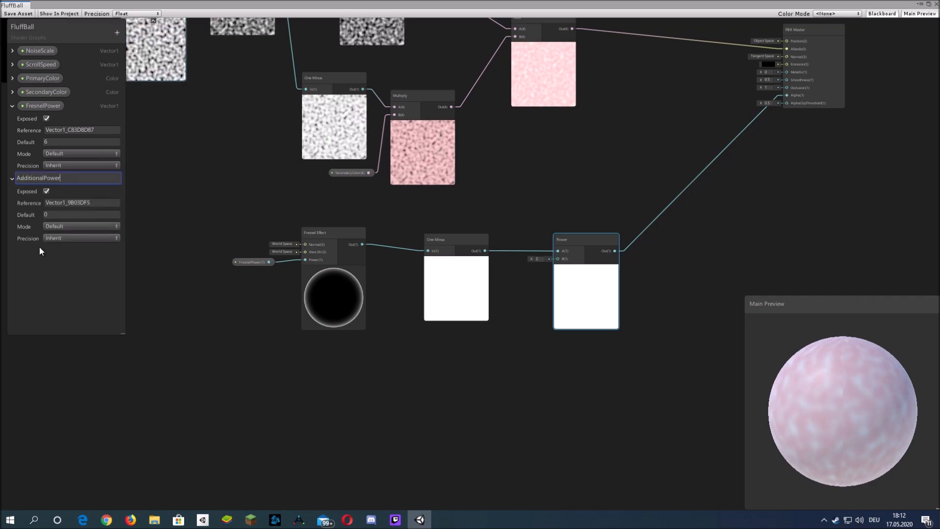
click(74, 214)
text(2)
Step: Collapse the FresnelPower and AdditionalPower details, then place AdditionalPower in the graph and connect it to the Power node's B input
click(12, 178)
click(12, 106)
drag(44, 120, 557, 258)
Step: Set the PBR Master's Surface to Transparent, then save the shader graph and close its window
middle_drag(855, 25, 650, 101)
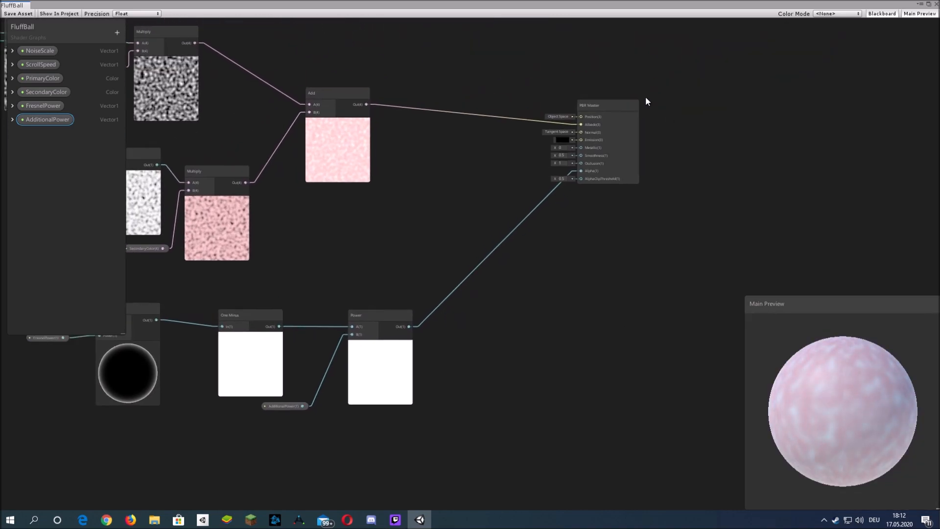
click(629, 105)
click(706, 132)
click(712, 151)
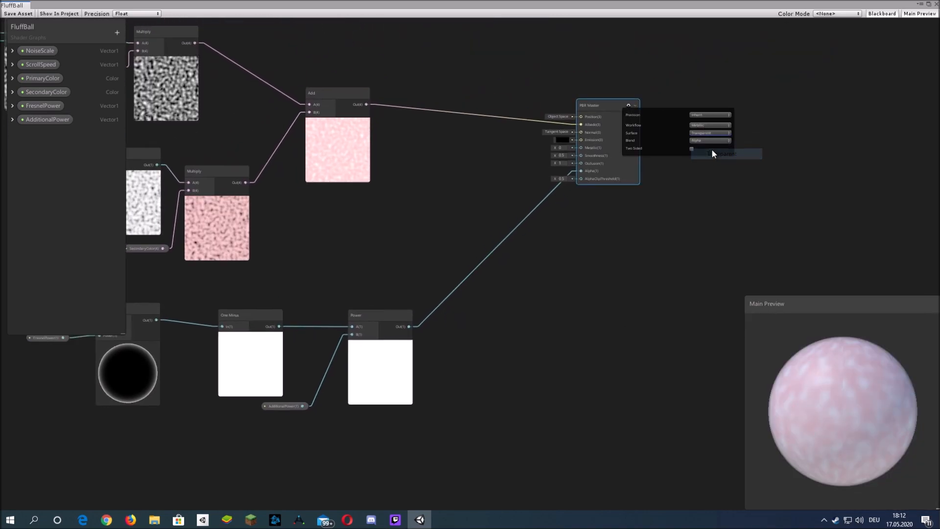
click(629, 106)
click(19, 14)
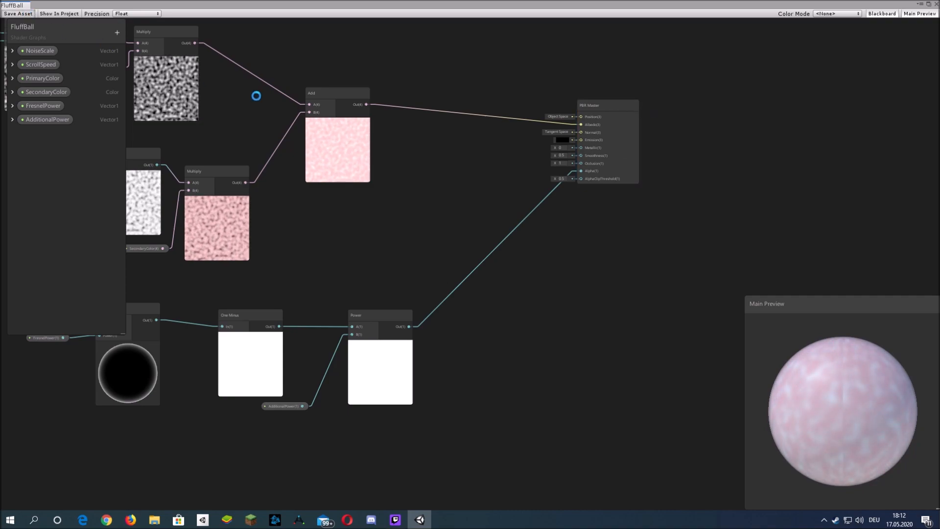
click(936, 3)
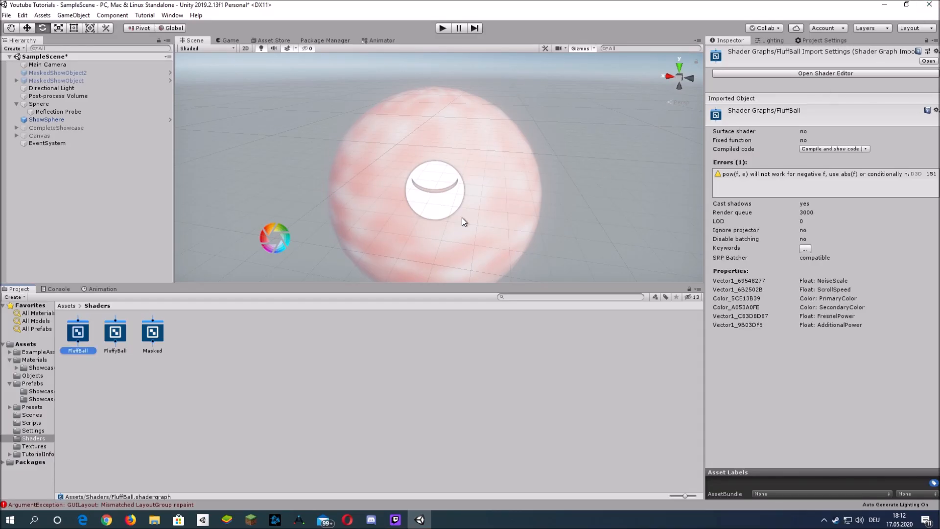
Step: Set the Fluffball material's FresnelPower to 3.52 and AdditionalPower to 18.53, checking the soft edge on the sphere
click(35, 360)
click(115, 332)
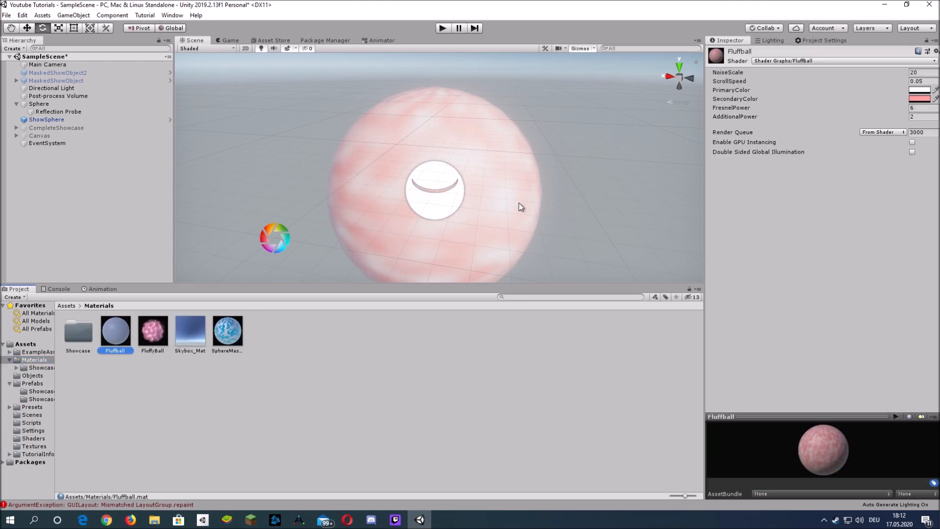
click(903, 108)
drag(900, 108, 104, 113)
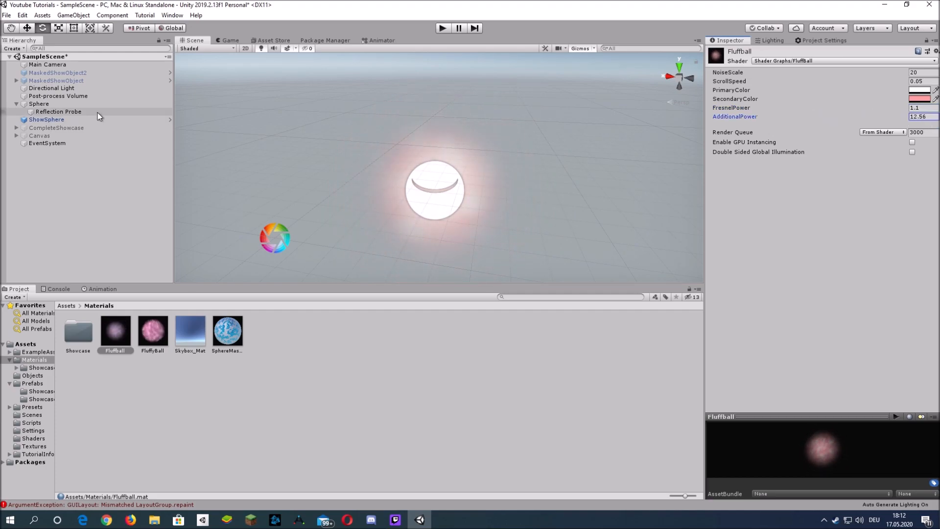
drag(898, 108, 917, 112)
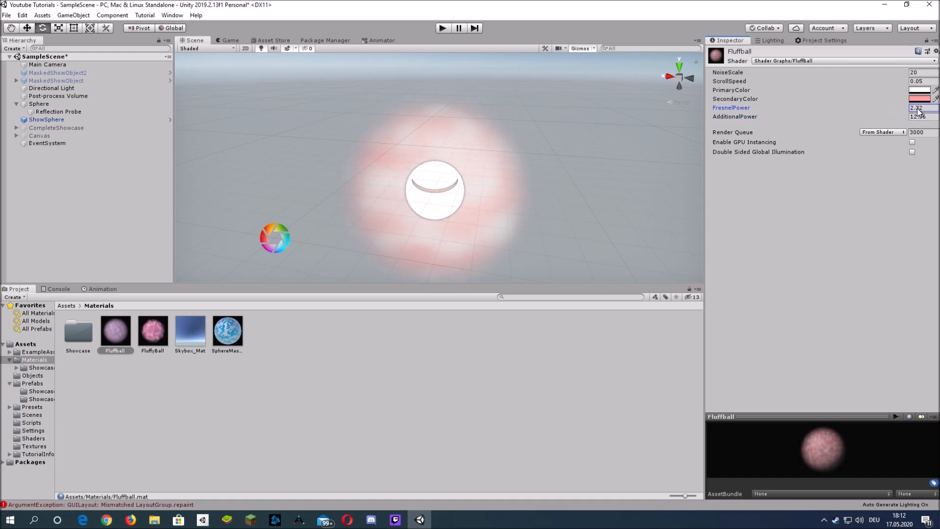
alt+drag(522, 199, 402, 206)
drag(899, 118, 705, 125)
drag(892, 108, 903, 108)
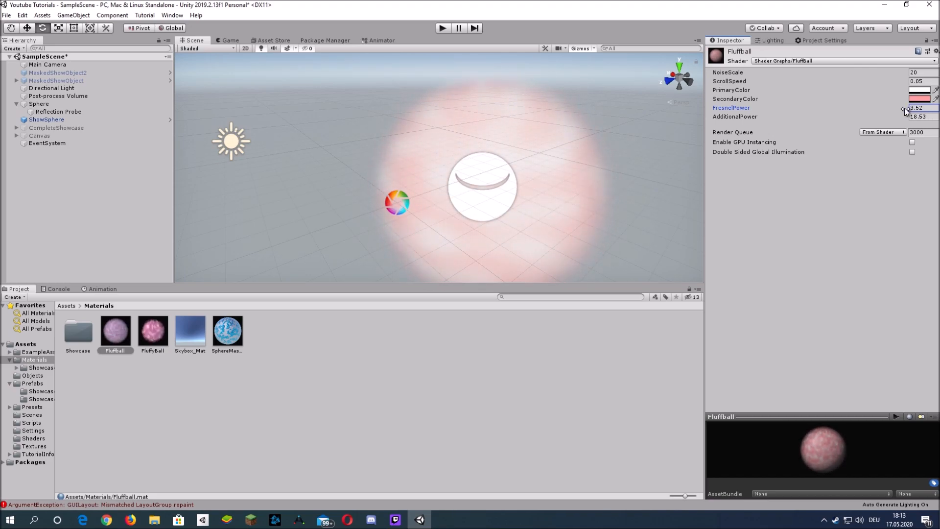
alt+drag(518, 117, 635, 126)
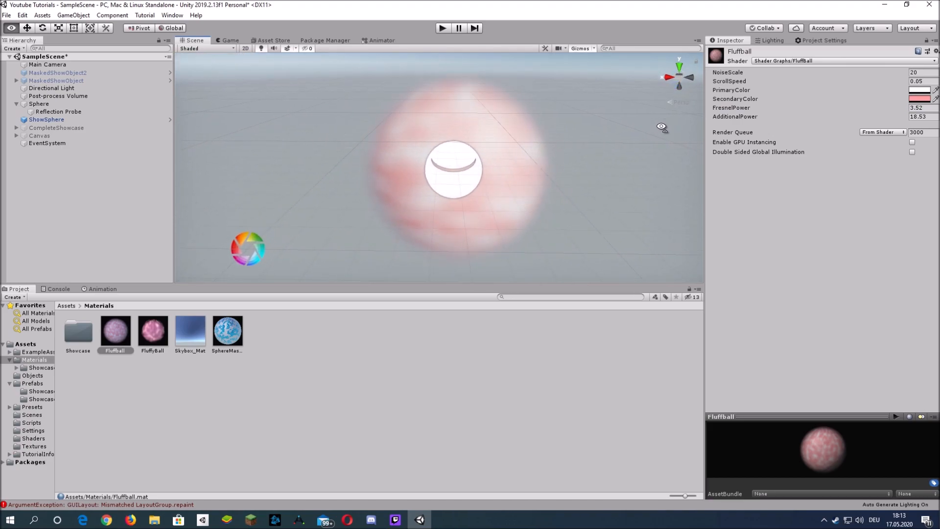
scroll(645, 128, up, 2)
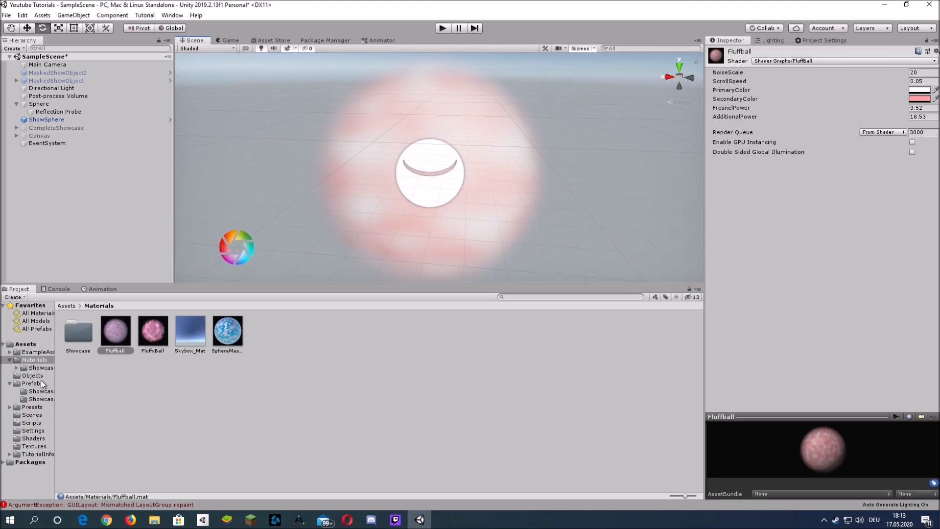
Step: Reopen the FluffBall shader graph from the Shaders folder and bring the Fresnel Effect chain into view
click(33, 438)
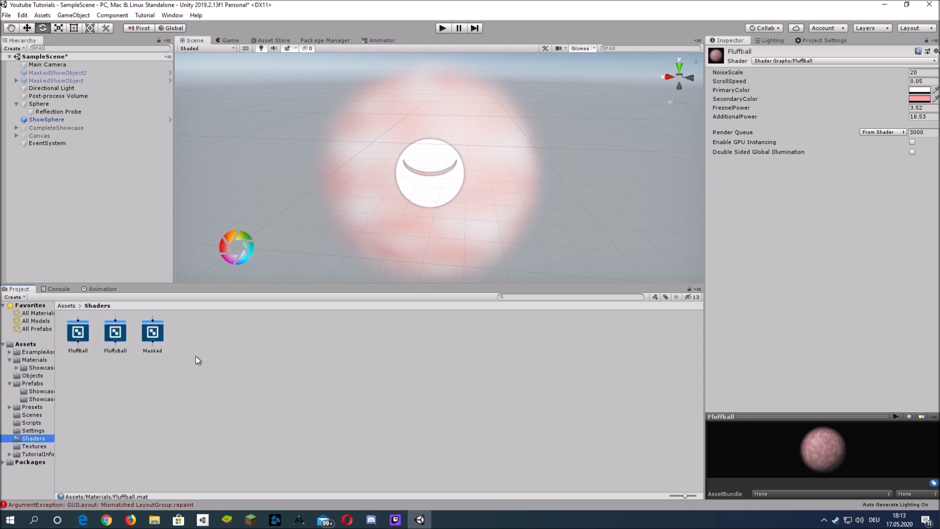
double_click(78, 337)
middle_drag(412, 296, 189, 223)
scroll(501, 260, up, 1)
middle_drag(465, 221, 607, 173)
right_click(239, 216)
click(290, 221)
click(259, 178)
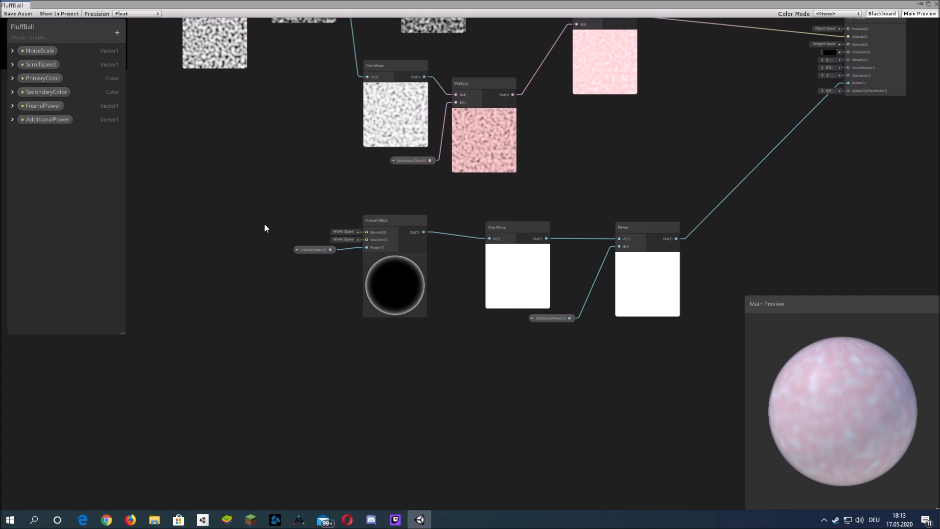
Step: Duplicate the Fresnel Effect, One Minus and Power chain with its two property nodes and place the copy before the original chain
drag(265, 206, 653, 346)
key(ctrl+d)
drag(514, 310, 216, 428)
middle_drag(450, 358, 645, 346)
drag(483, 361, 247, 163)
click(482, 200)
middle_drag(456, 205, 653, 239)
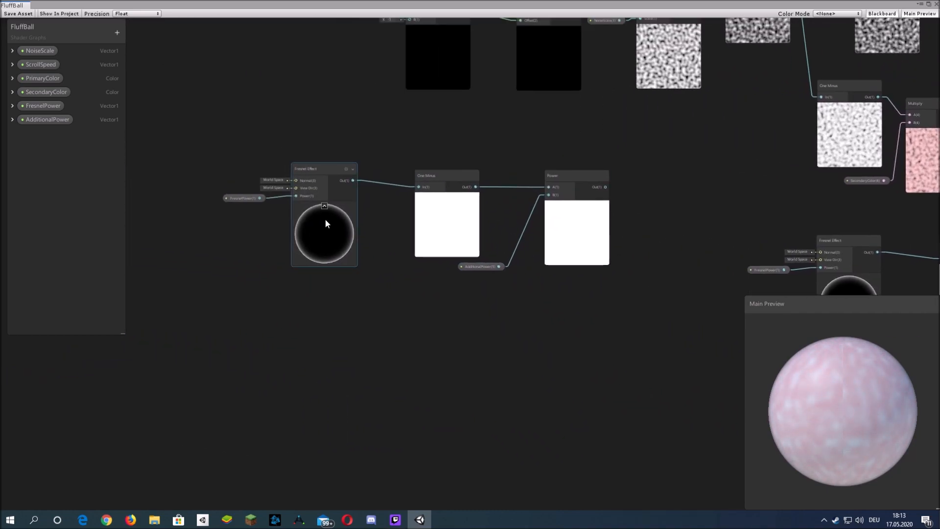
Step: Insert an Add node in the copied chain, feeding FresnelPower into its A input and its output into the Fresnel Effect's Power
right_click(241, 234)
click(269, 240)
text(add)
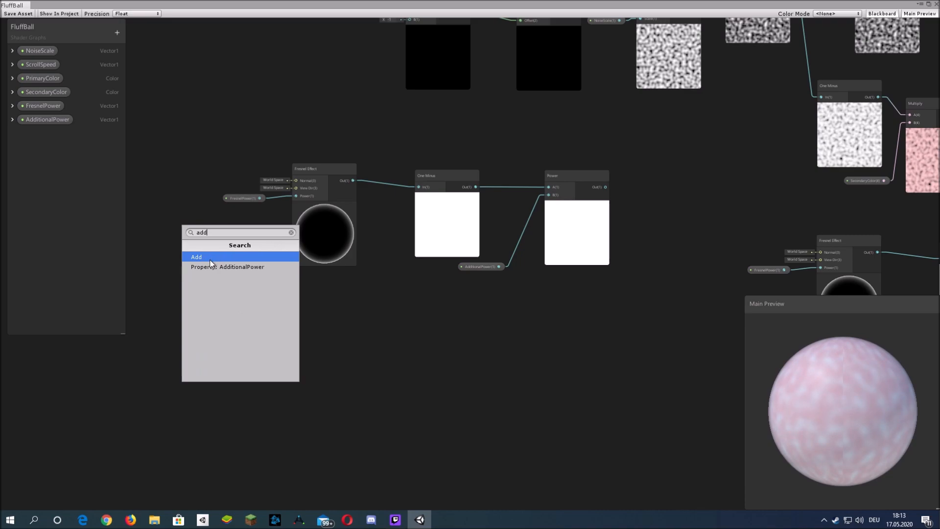
key(Return)
drag(229, 200, 163, 198)
click(281, 254)
drag(281, 254, 248, 209)
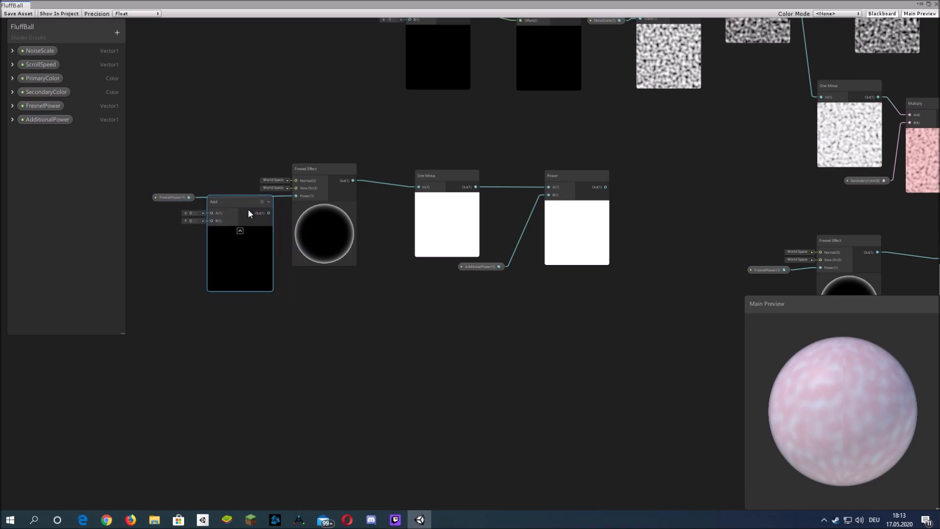
drag(189, 197, 211, 213)
drag(269, 213, 299, 197)
Step: Create a Vector1 property PushOut with a default value of 2 and connect it to the new Add node's B input
middle_drag(321, 286, 453, 270)
click(118, 31)
click(162, 35)
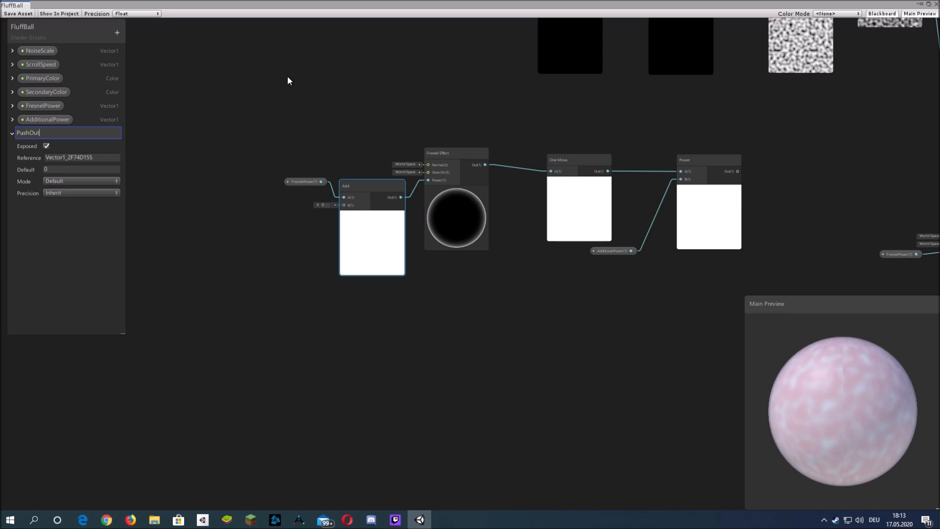
click(52, 169)
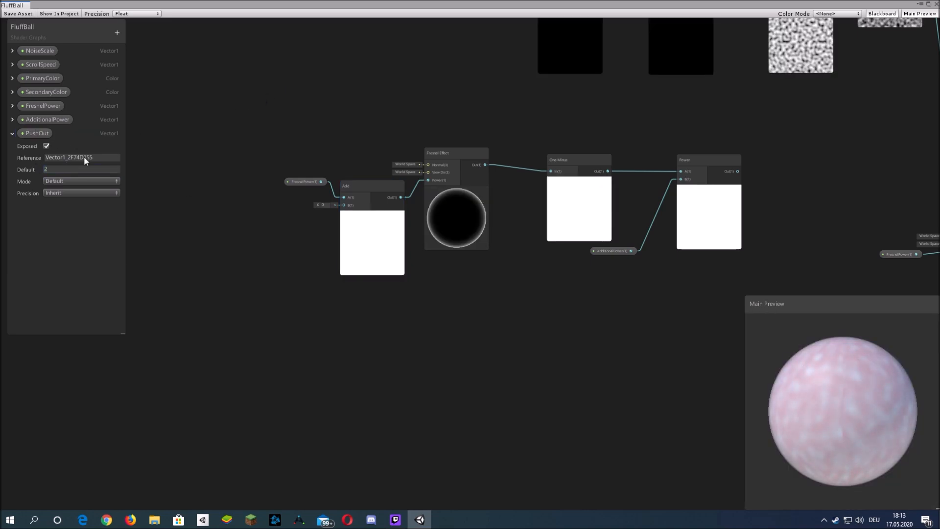
drag(326, 209, 343, 205)
Step: Add a Multiply node with the noise Multiply output in A and the copied chain's Power output in B
middle_drag(525, 273, 279, 271)
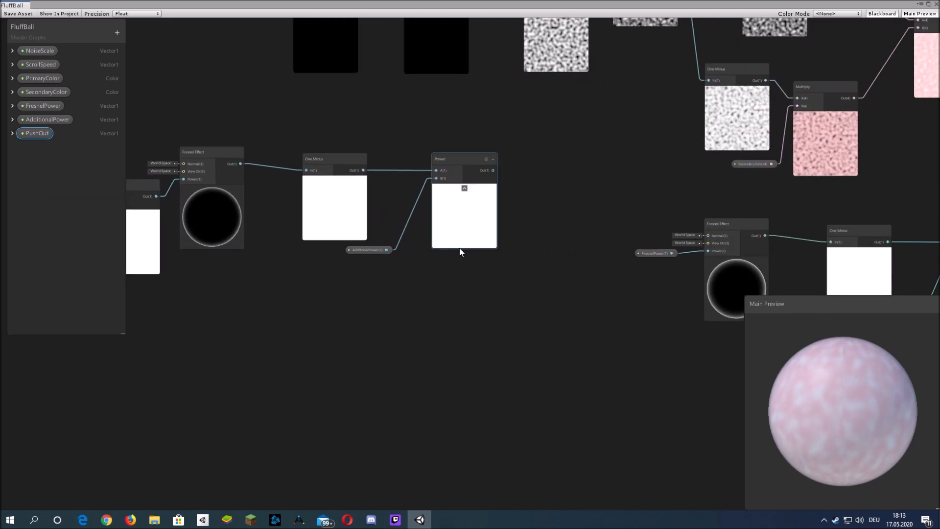
middle_drag(464, 250, 325, 260)
scroll(426, 256, down, 1)
middle_drag(426, 256, 346, 248)
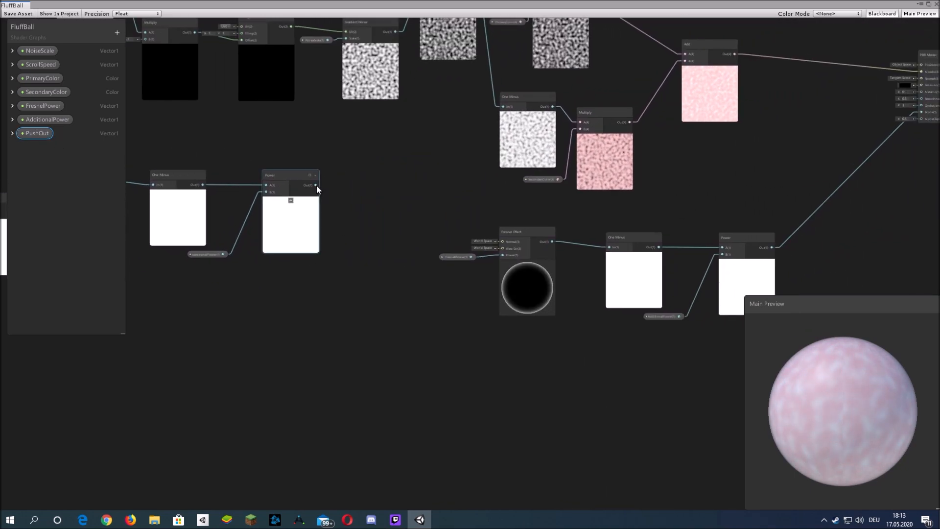
drag(316, 185, 396, 184)
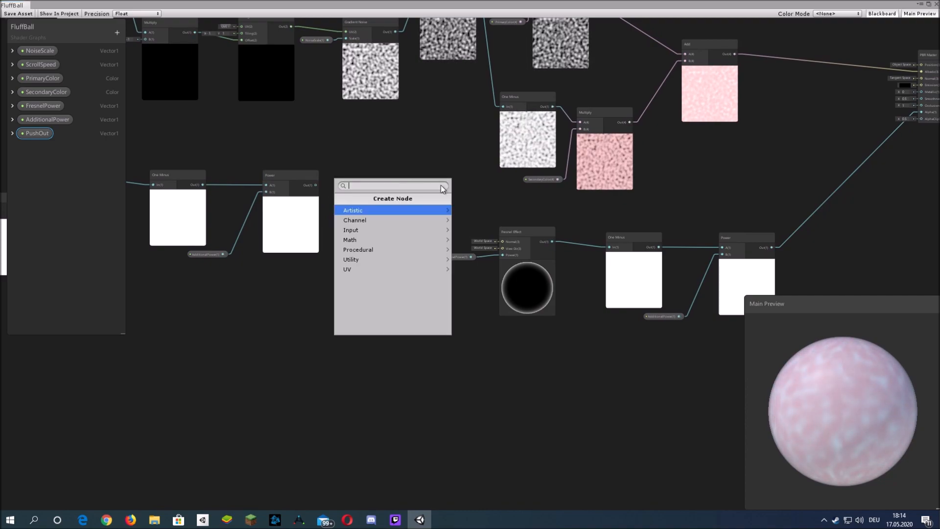
text(mult)
key(Escape)
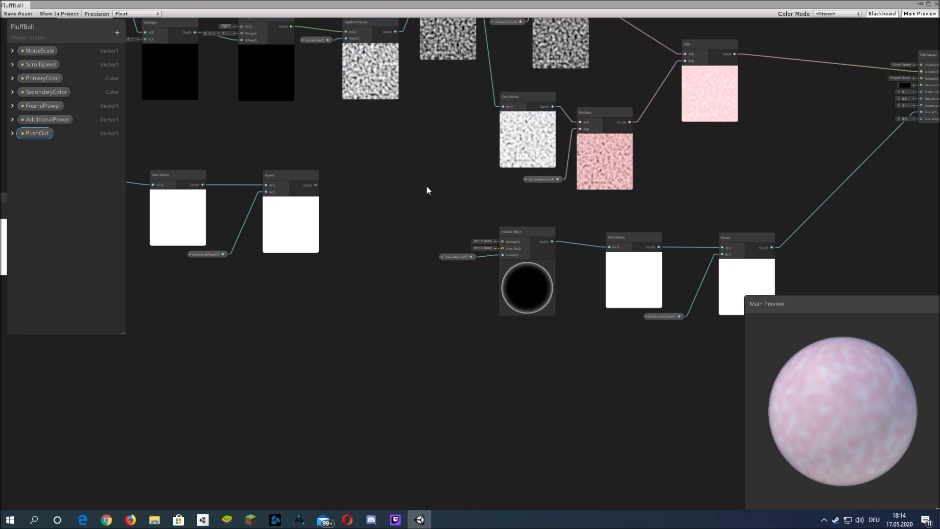
drag(313, 185, 439, 168)
middle_drag(439, 112, 447, 219)
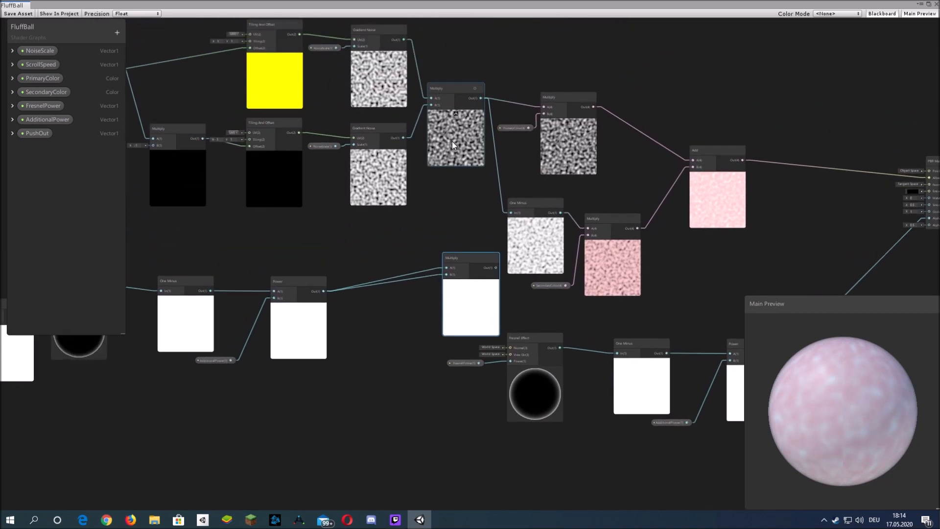
drag(481, 99, 446, 266)
middle_drag(368, 251, 126, 205)
drag(242, 265, 190, 284)
Step: Add an Add node that sums the new Multiply and the original Power output, and feed it into the PBR Master's Alpha
right_click(554, 273)
click(550, 273)
text(add)
click(493, 292)
drag(547, 290, 607, 246)
drag(537, 307, 587, 255)
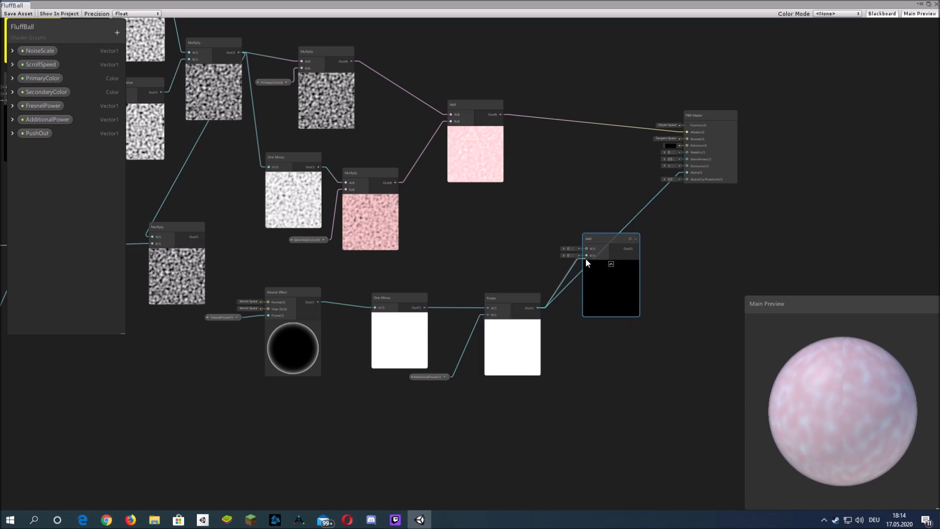
drag(202, 237, 686, 172)
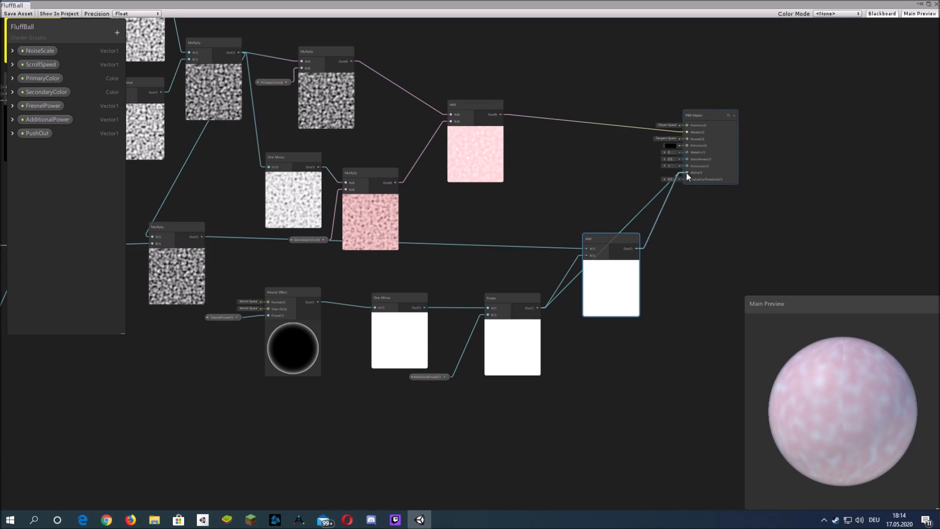
Step: Create a Vector1 property Metallic in Slider mode and connect it to the PBR Master's Metallic input
middle_drag(716, 233, 582, 248)
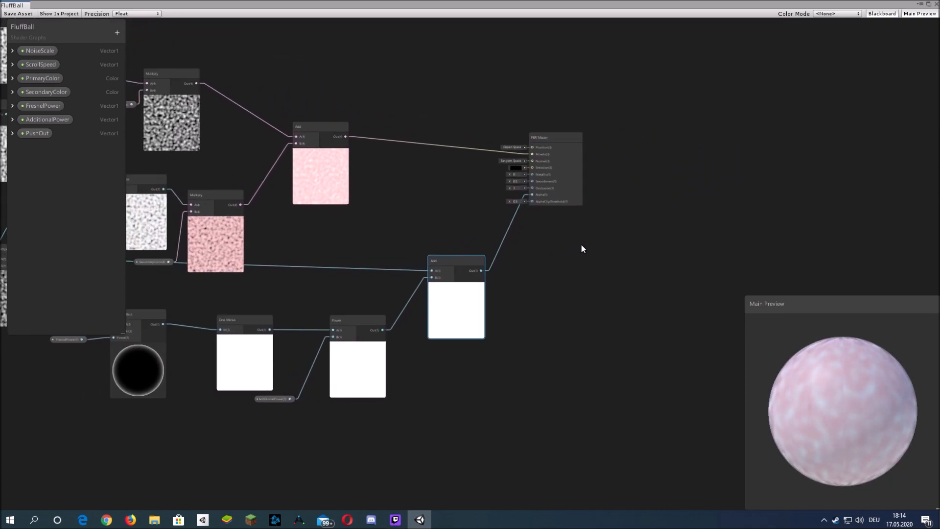
click(117, 33)
click(185, 39)
text(Metallic)
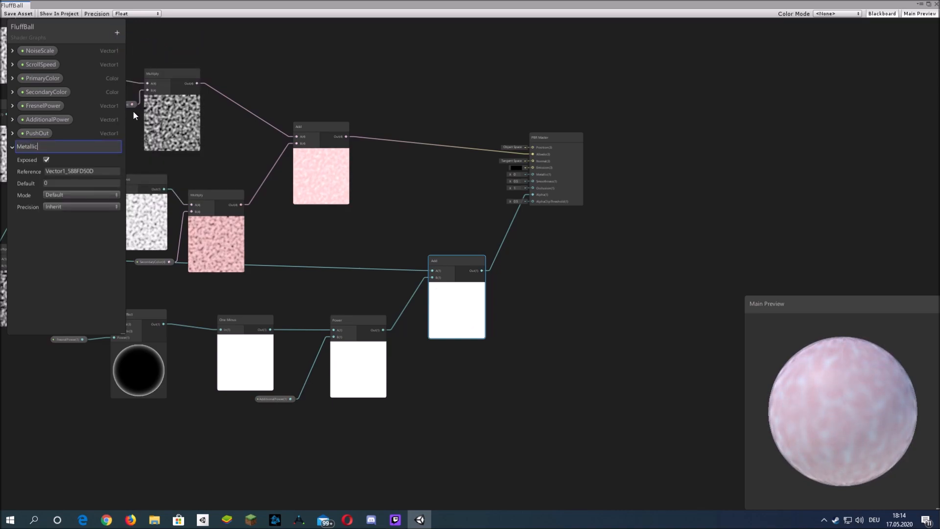
click(63, 195)
click(64, 214)
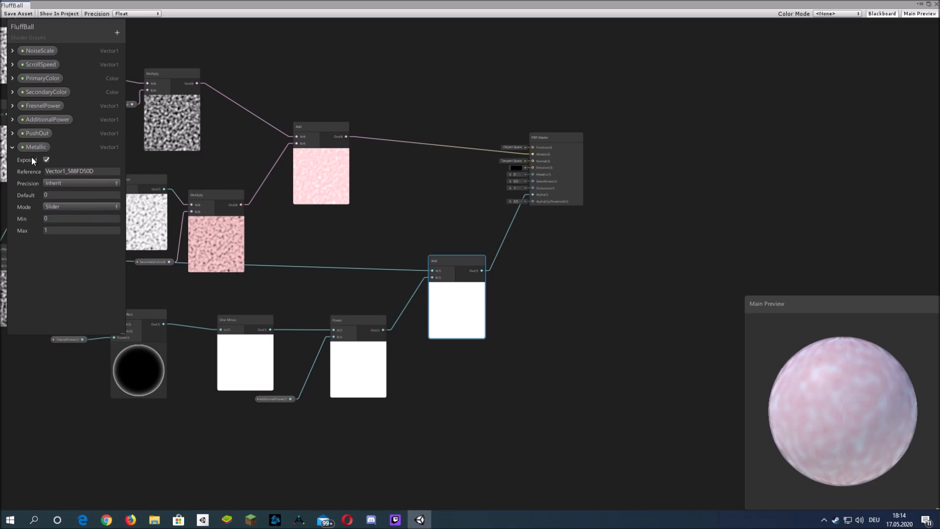
click(12, 148)
drag(34, 147, 536, 177)
Step: Create a Vector1 property Smoothness in Slider mode and connect it to the PBR Master's Smoothness input
click(117, 32)
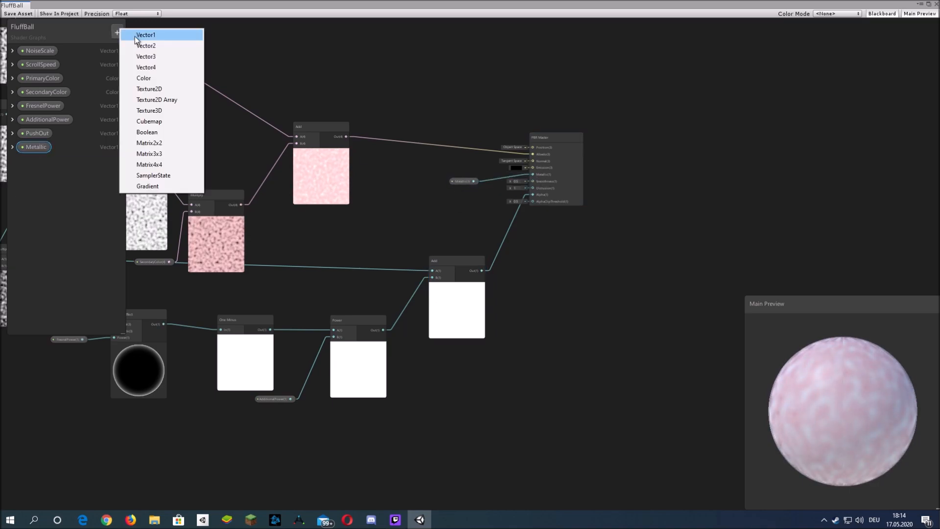
click(134, 35)
text(Smoot)
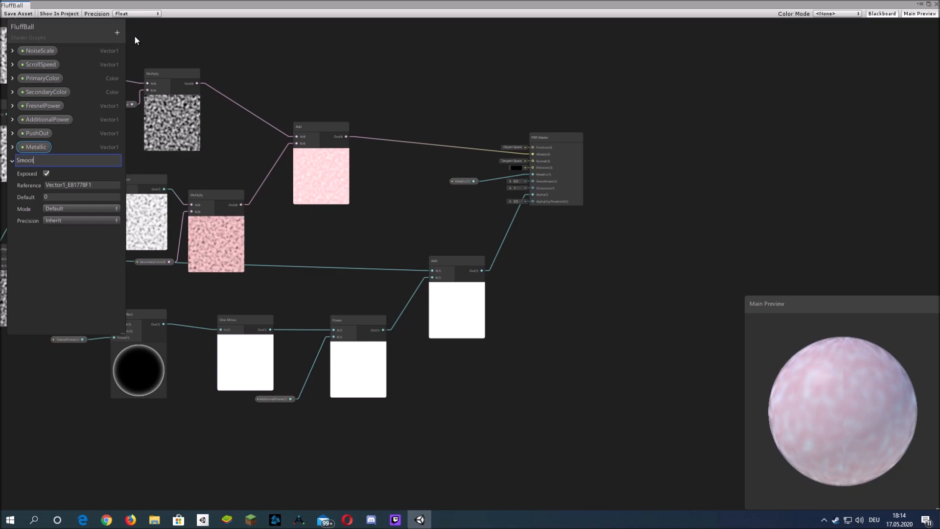
text(hness)
key(Return)
click(78, 220)
click(73, 227)
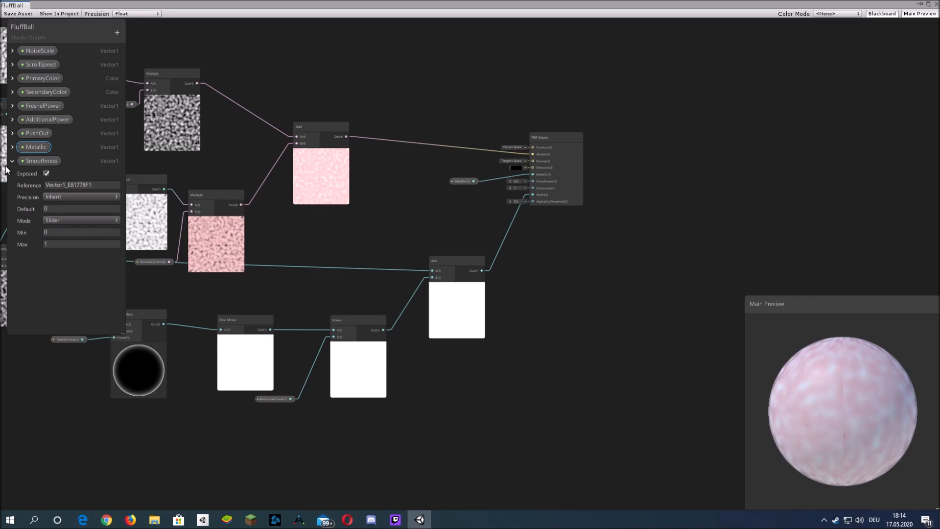
click(12, 161)
drag(39, 161, 537, 182)
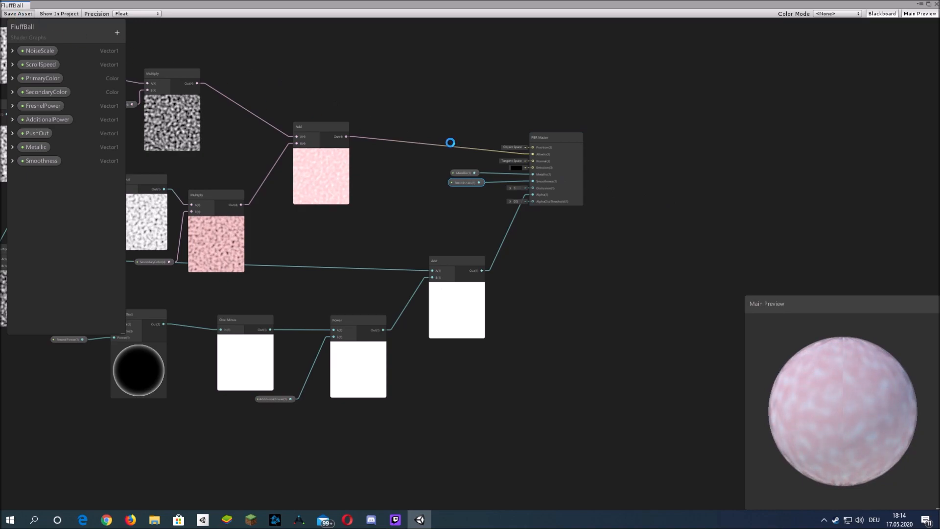
Step: Set the SecondaryColor of the Fluffball material in the Materials folder to pink EC7A93
middle_drag(419, 166, 595, 163)
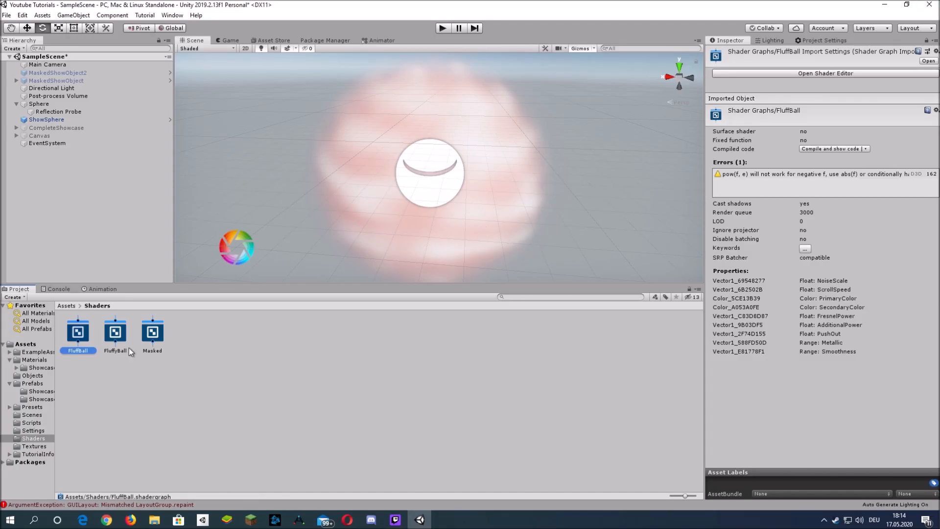
click(32, 361)
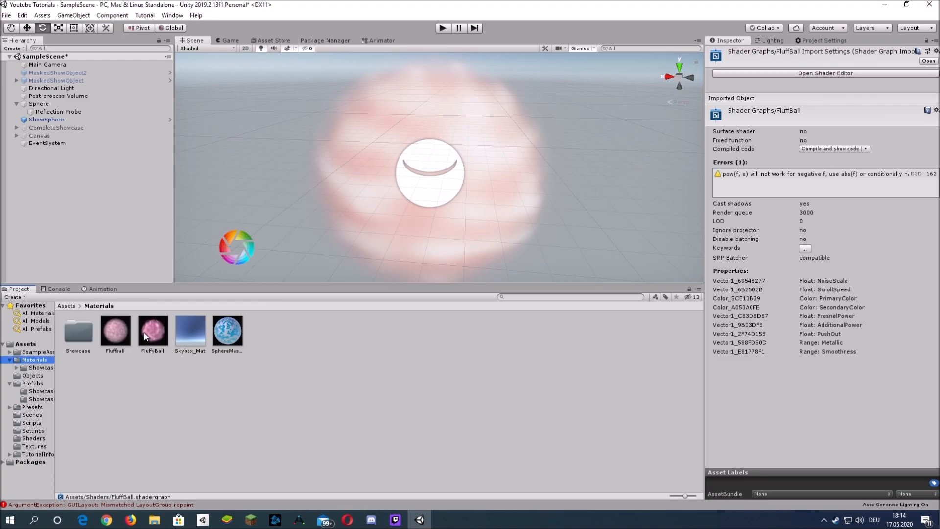
click(117, 337)
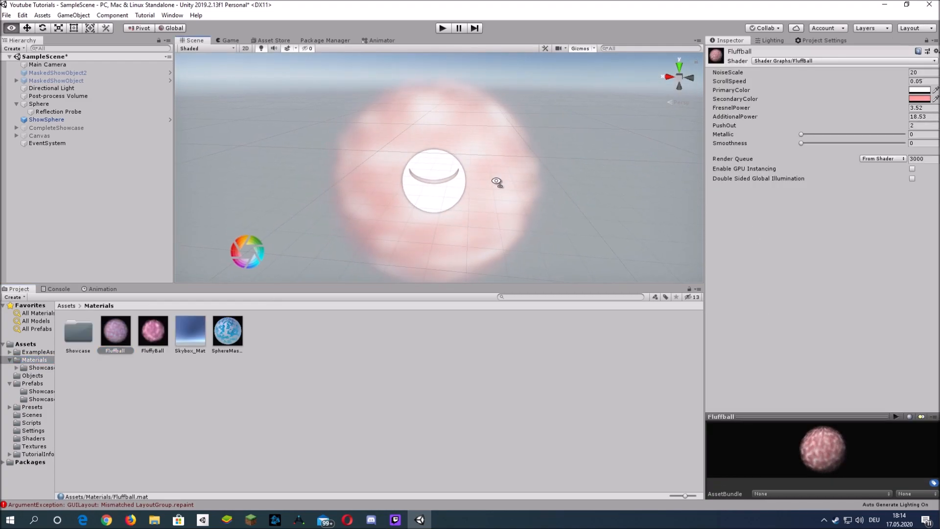
click(919, 99)
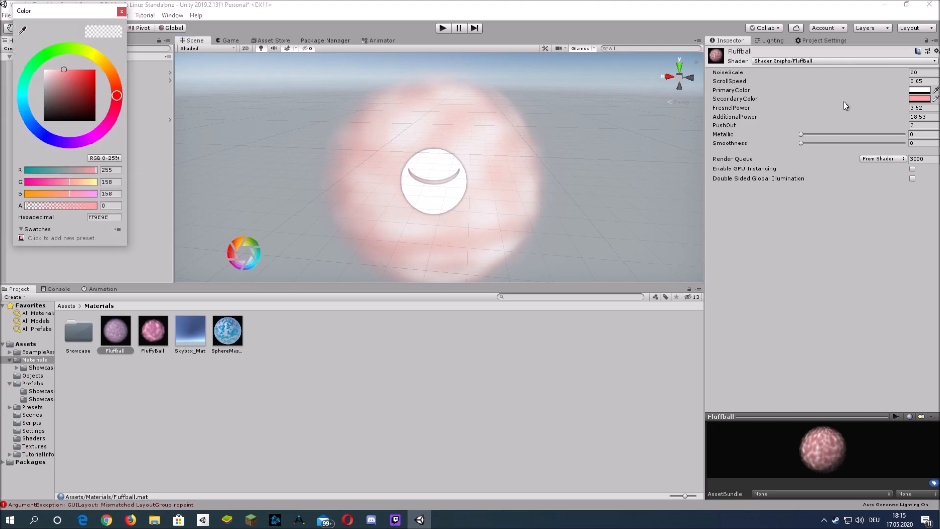
drag(70, 78, 69, 73)
drag(116, 96, 115, 107)
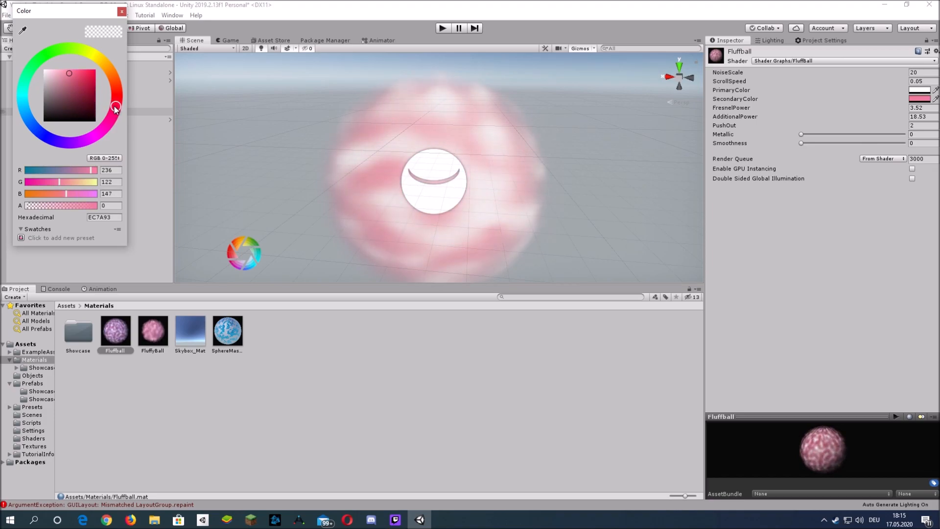
click(122, 11)
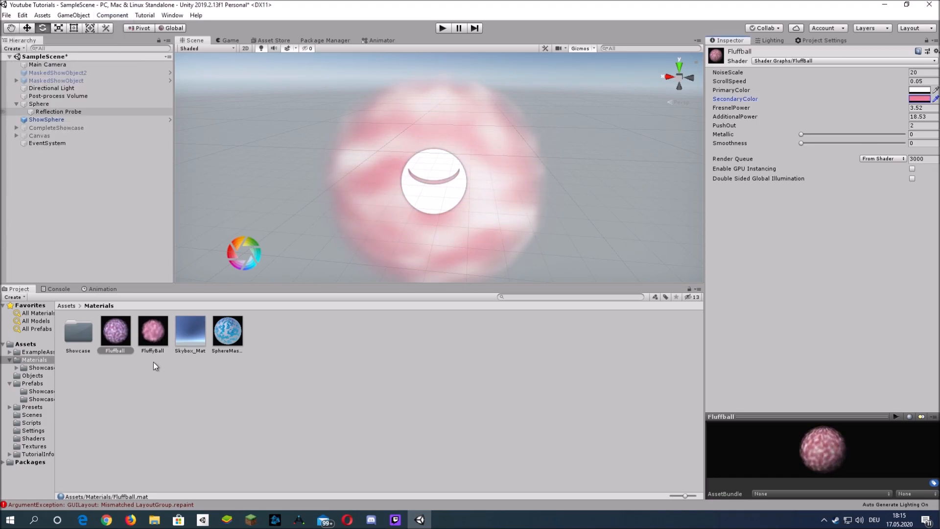
Step: Try a PushOut of 0.4 with an AdditionalPower of 58.39 on the Fluffball material and inspect the ball from several sides
alt+drag(539, 137, 418, 175)
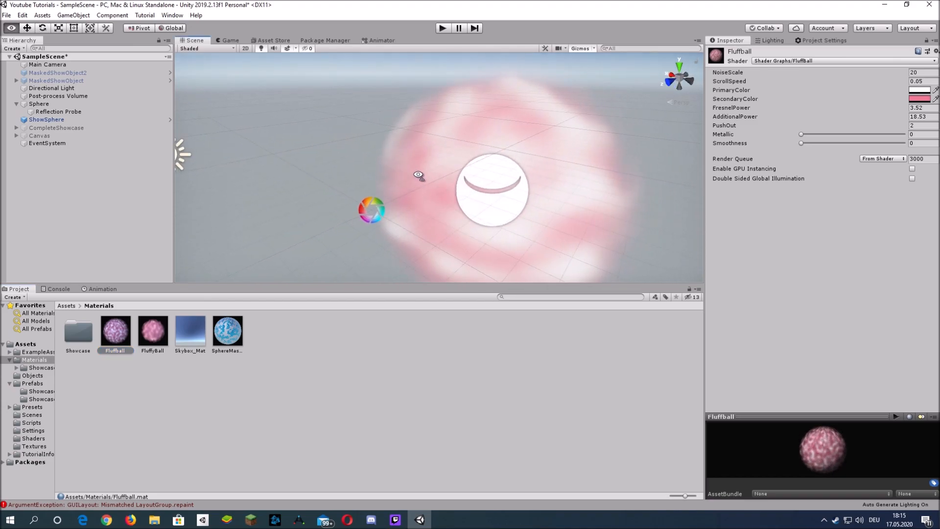
right_drag(419, 175, 420, 175)
key(s)
key(d)
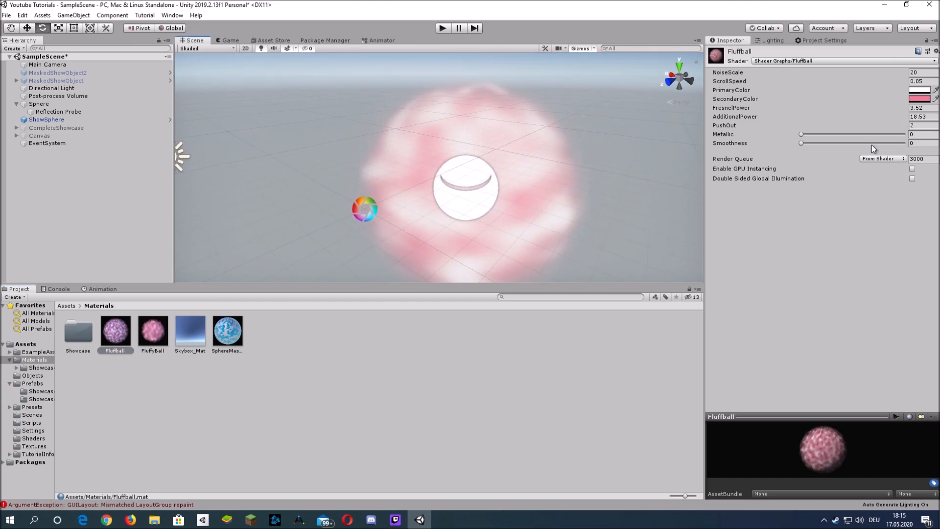
mouse_move(899, 126)
mouse_down()
mouse_move(911, 124)
mouse_move(890, 127)
mouse_up()
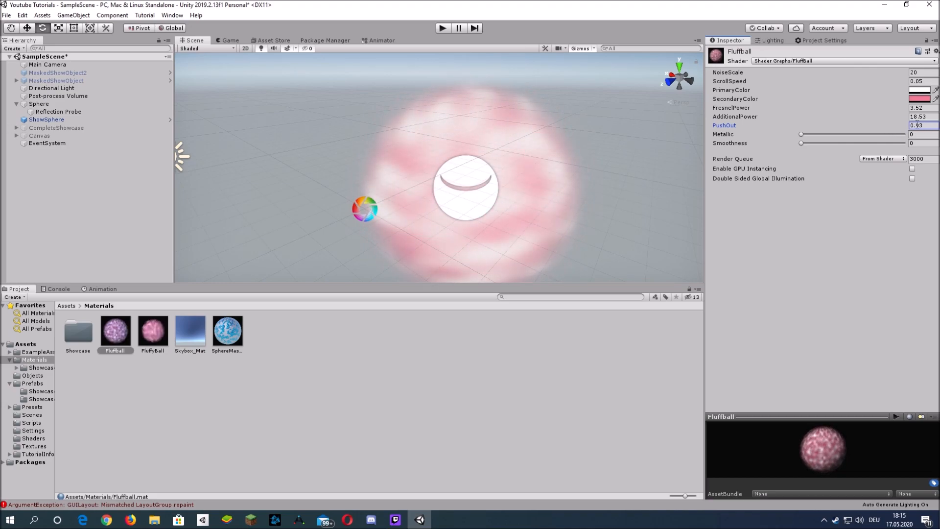
drag(900, 116, 422, 114)
drag(909, 124, 901, 128)
alt+drag(416, 203, 210, 201)
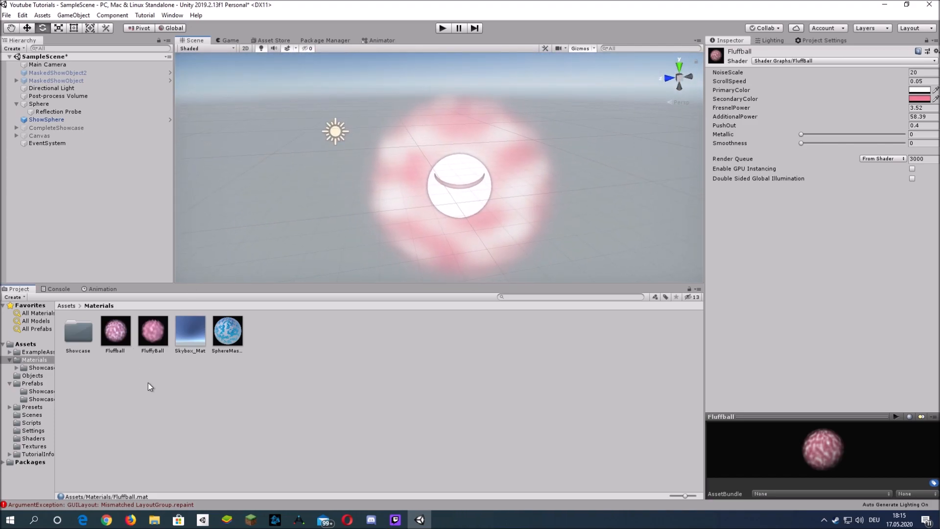
alt+drag(417, 215, 549, 217)
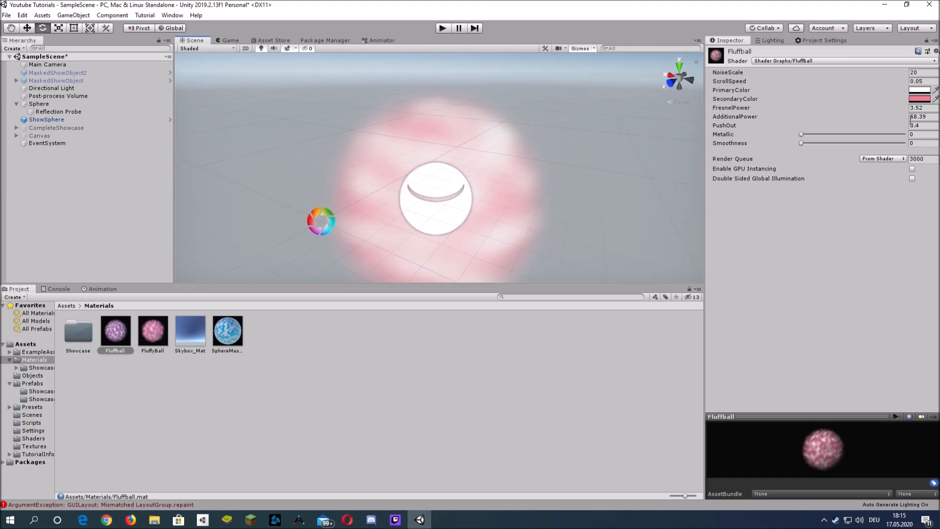
Step: Set the Fluffball material's FresnelPower to 3.1, AdditionalPower to 60.9 and PushOut to 2
drag(907, 109, 897, 108)
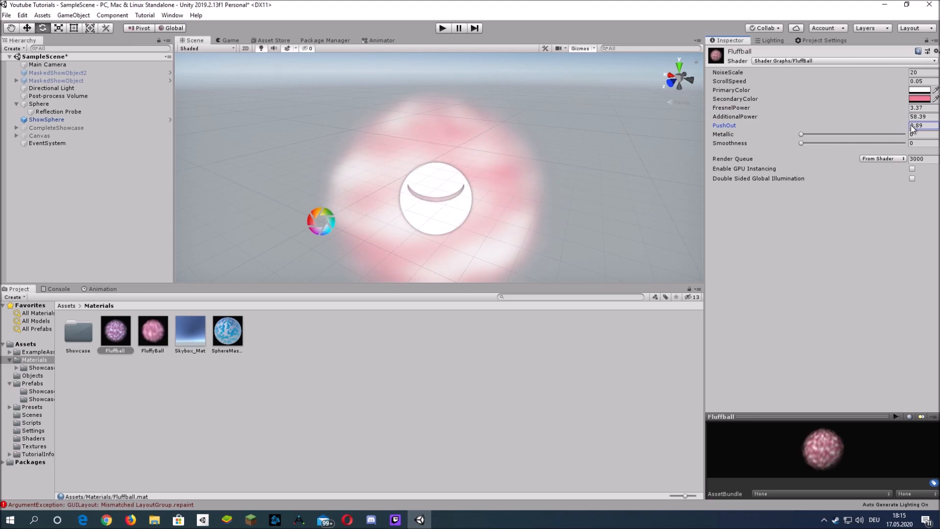
click(925, 126)
text(2)
drag(906, 116, 529, 132)
drag(900, 121, 35, 120)
alt+drag(465, 143, 392, 138)
right_drag(392, 138, 324, 143)
click(179, 395)
click(120, 349)
right_drag(452, 167, 602, 165)
drag(907, 107, 907, 106)
right_drag(621, 193, 549, 201)
Step: Change the Fluffball material's PrimaryColor from white to a light pink and check the ball from several angles
click(913, 99)
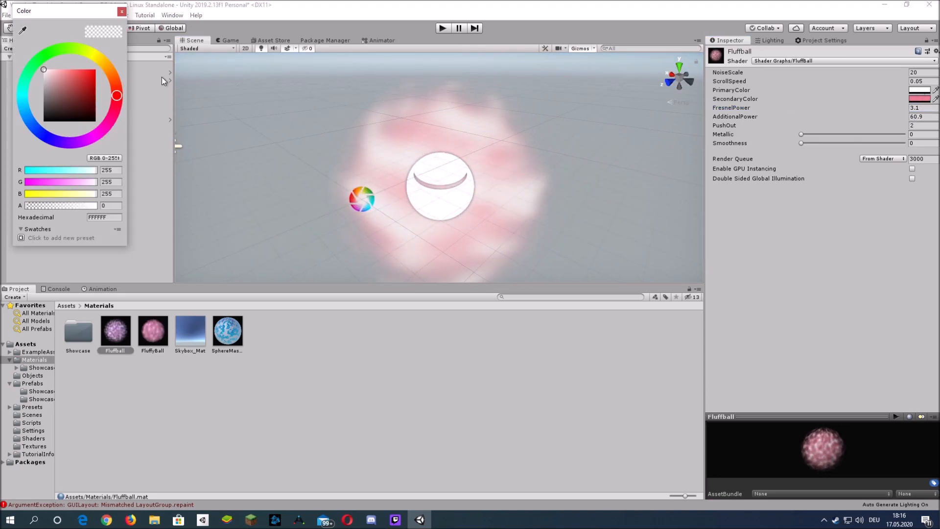
drag(60, 73, 56, 77)
click(122, 11)
right_drag(441, 191, 548, 186)
click(387, 407)
right_drag(630, 148, 539, 147)
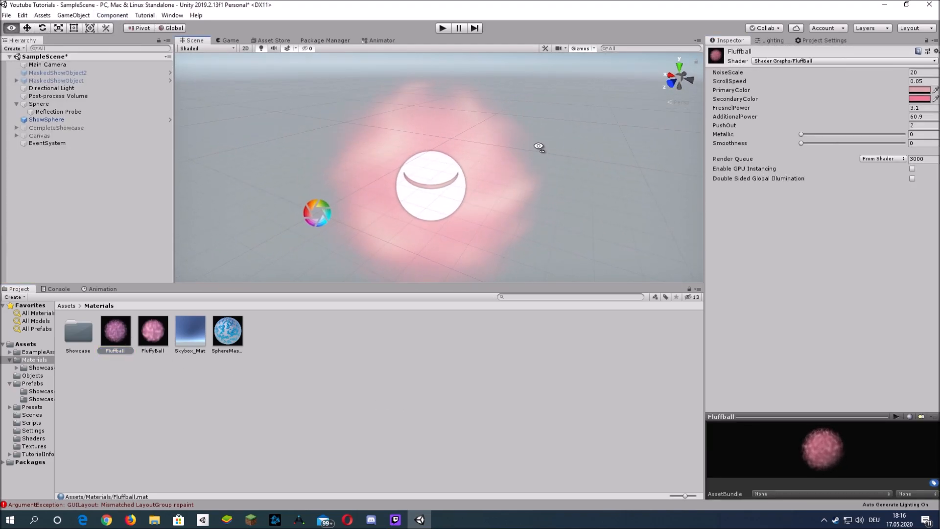
Step: Set the Fluffball material's PushOut to 1.21 and AdditionalPower to 42.48
mouse_move(903, 124)
mouse_down()
mouse_move(881, 123)
mouse_move(913, 127)
mouse_up()
click(903, 116)
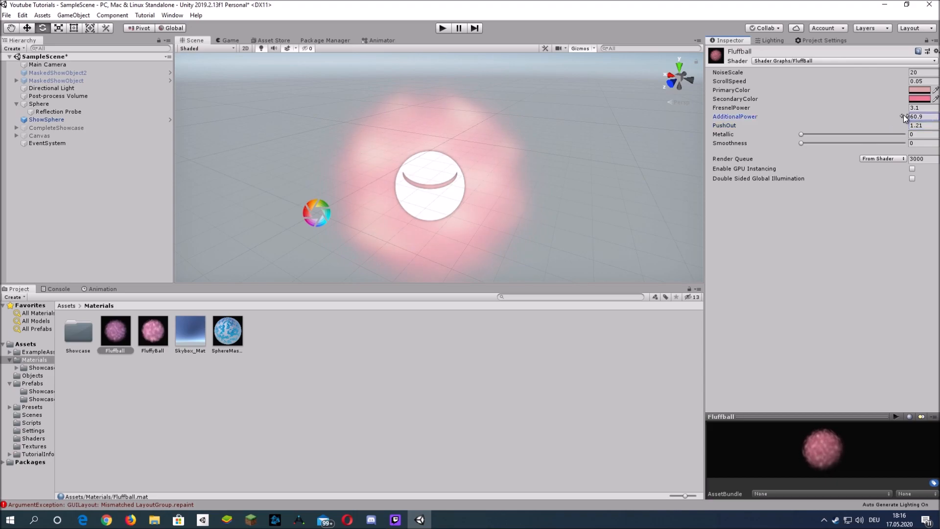
drag(856, 118, 747, 121)
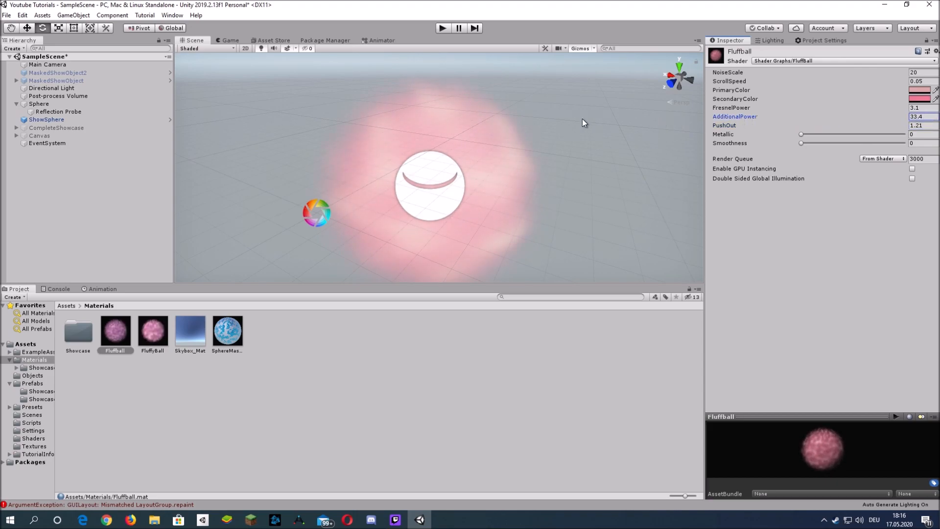
alt+drag(617, 140, 561, 156)
scroll(561, 157, down, 3)
click(406, 352)
click(112, 341)
alt+drag(468, 169, 519, 148)
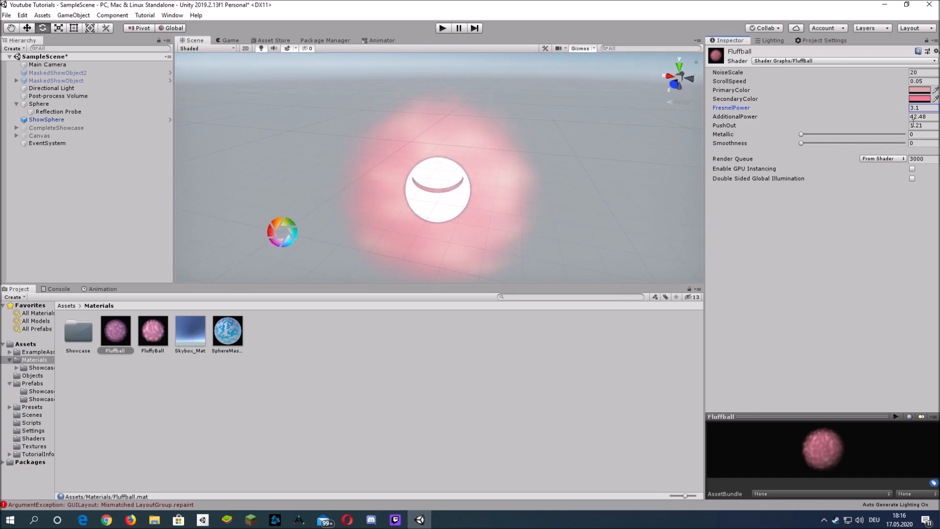
Step: Set the Fluffball material's NoiseScale to 18.28 and ScrollSpeed to 0.02
drag(903, 72, 897, 72)
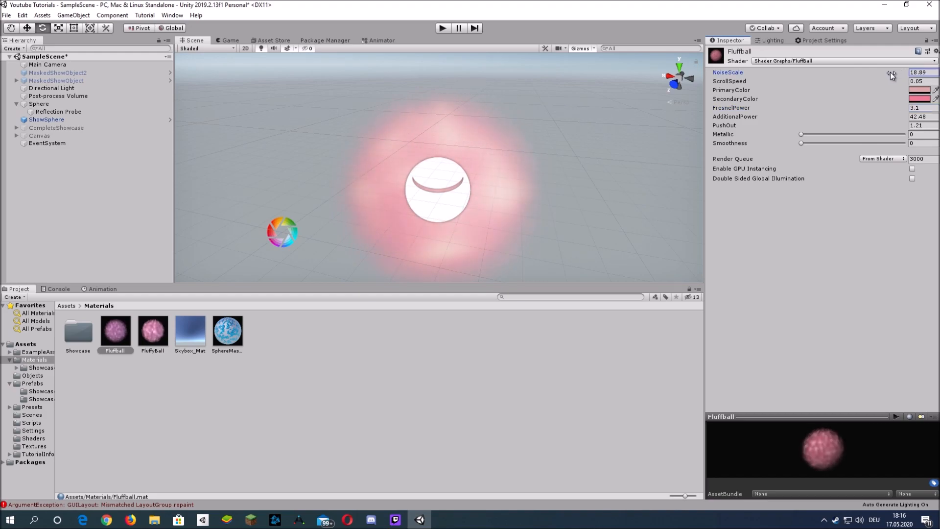
alt+drag(591, 162, 509, 164)
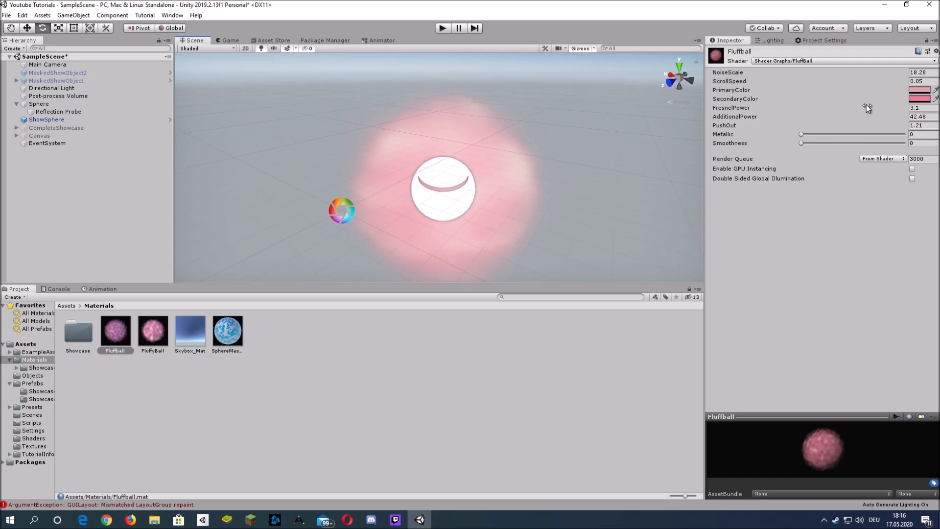
click(928, 81)
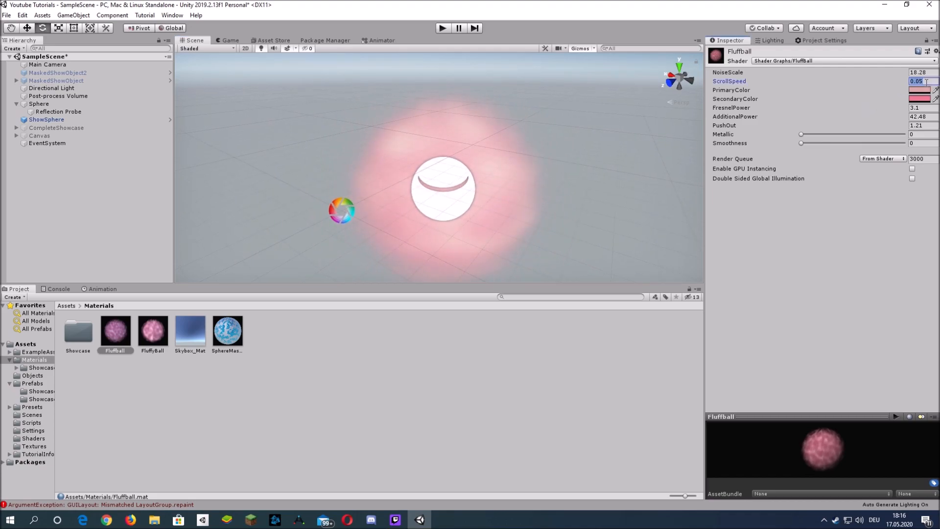
key(BackSpace)
text(2)
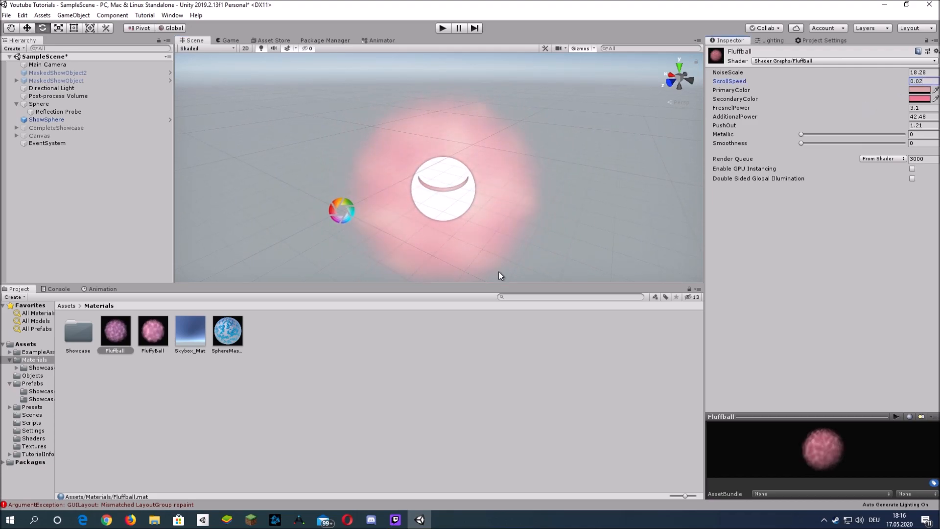
Step: Enter Play mode to view the animated fluffy ball in the running scene
alt+drag(478, 178, 536, 177)
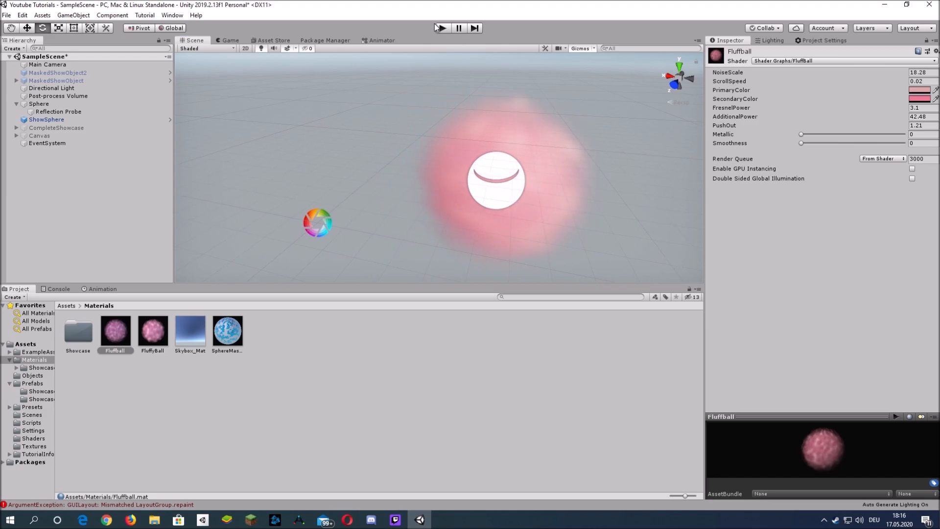
click(442, 28)
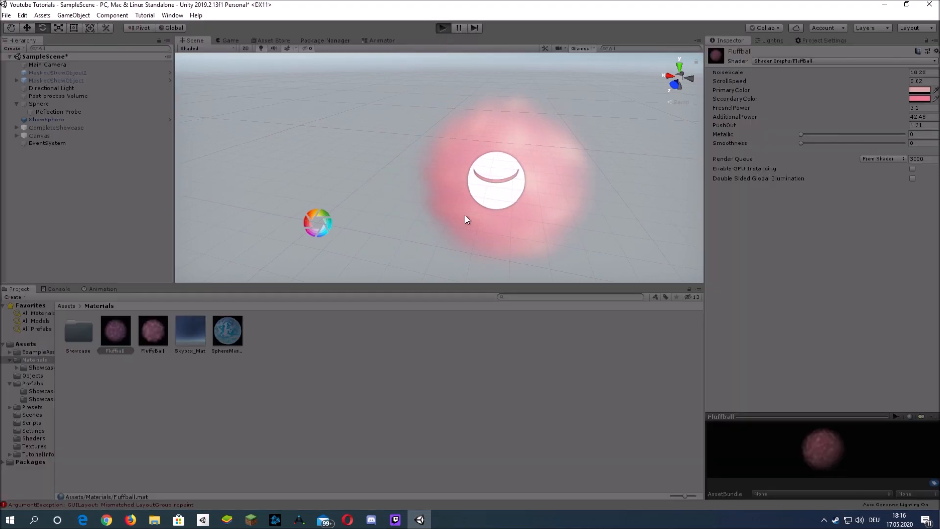